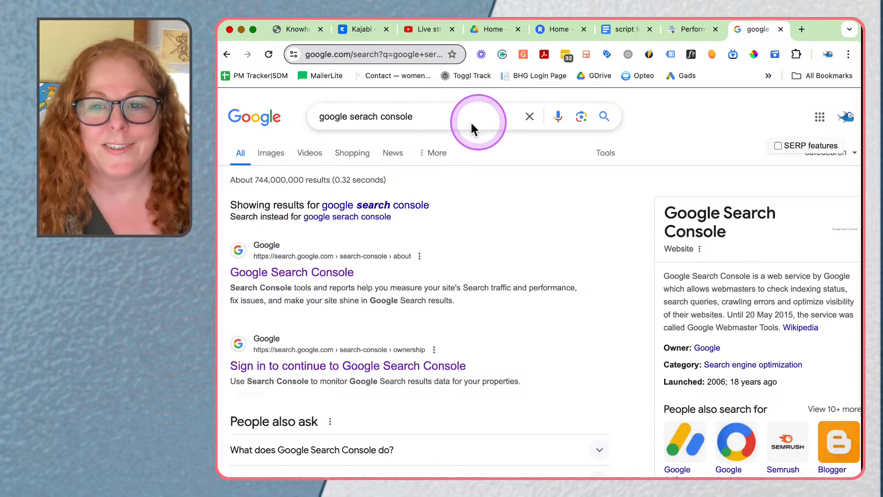
Step: Bring up the Search Console performance report for search results and examine its clicks and impressions chart
{"action": "left_click", "coordinate": [685, 31]}
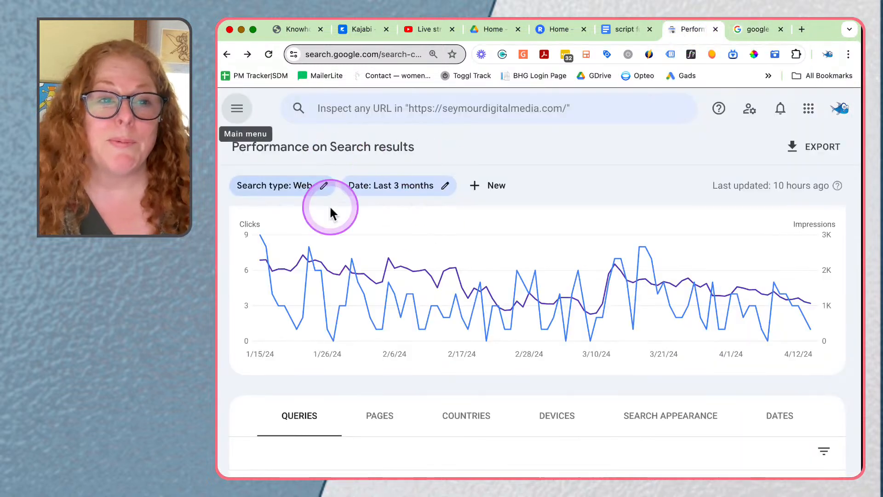
{"action": "left_click", "coordinate": [238, 111]}
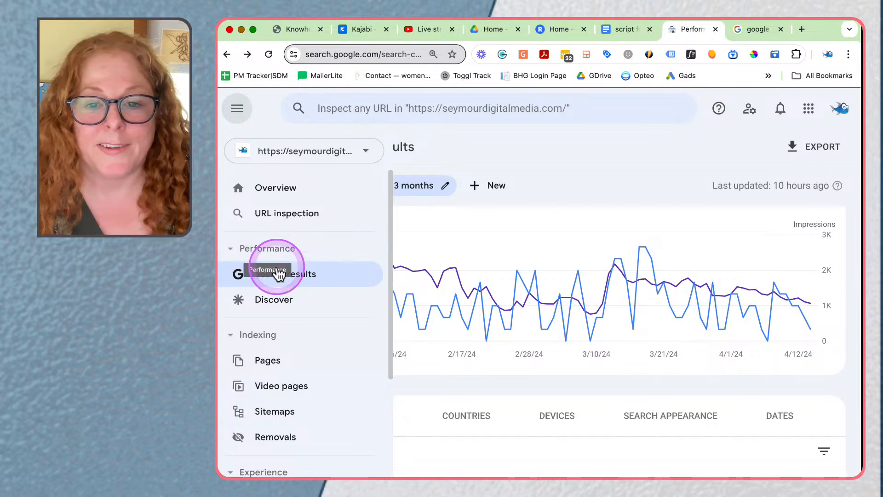
{"action": "left_click", "coordinate": [520, 299]}
{"action": "scroll", "coordinate": [520, 299], "scroll_direction": "up", "scroll_amount": 2}
{"action": "scroll", "coordinate": [520, 302], "scroll_direction": "down", "scroll_amount": 2}
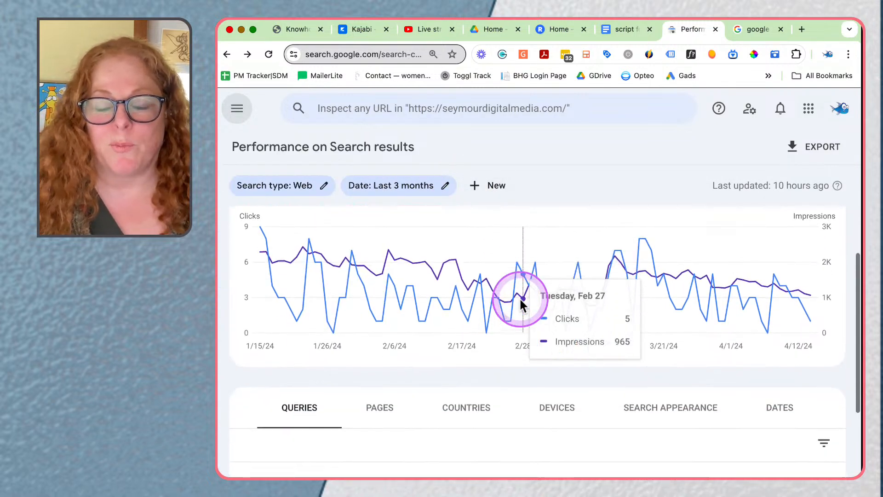
{"action": "scroll", "coordinate": [520, 302], "scroll_direction": "up", "scroll_amount": 2}
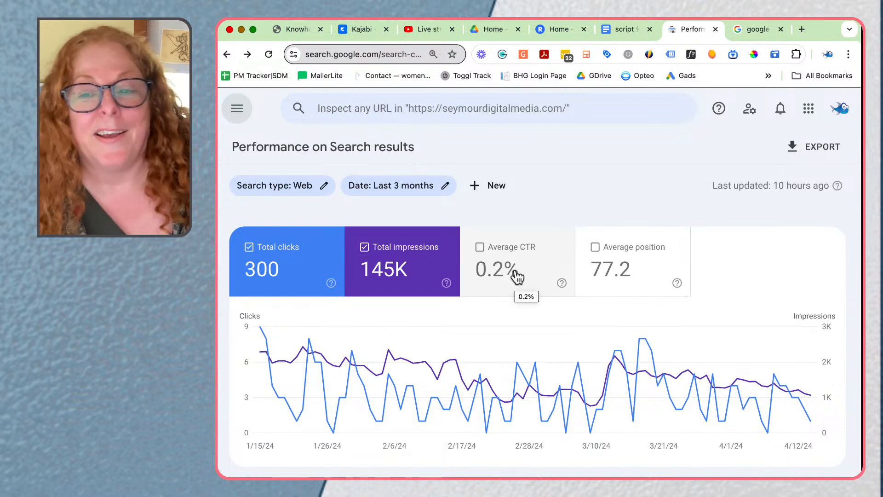
{"action": "scroll", "coordinate": [518, 277], "scroll_direction": "down", "scroll_amount": 1}
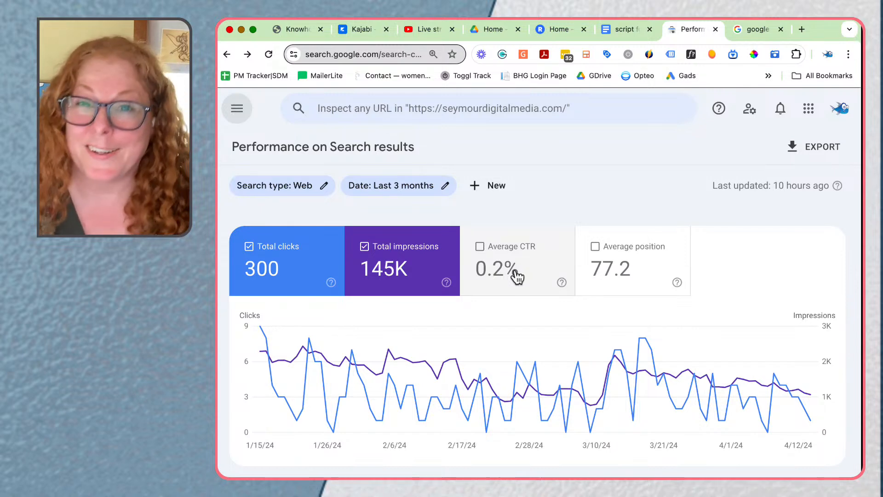
Step: Add average CTR and average position to the performance report and review the metrics of the top queries
{"action": "left_click", "coordinate": [516, 275]}
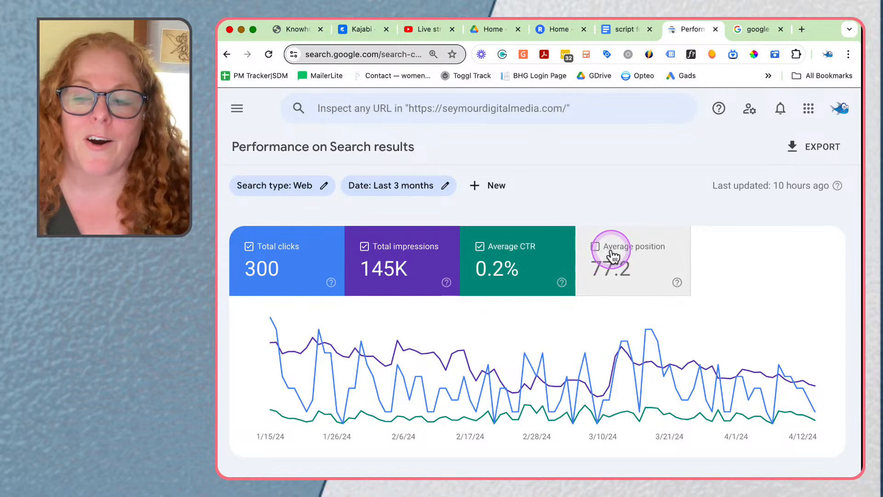
{"action": "left_click", "coordinate": [613, 255]}
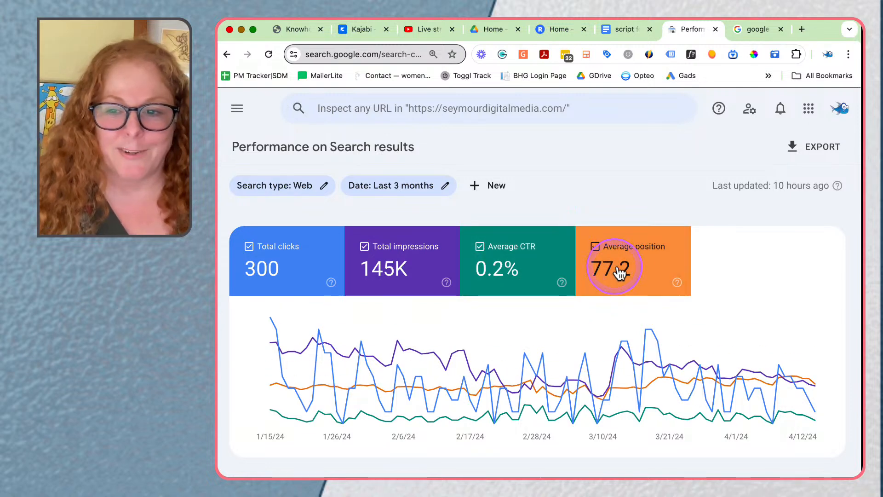
{"action": "scroll", "coordinate": [516, 272], "scroll_direction": "down", "scroll_amount": 3}
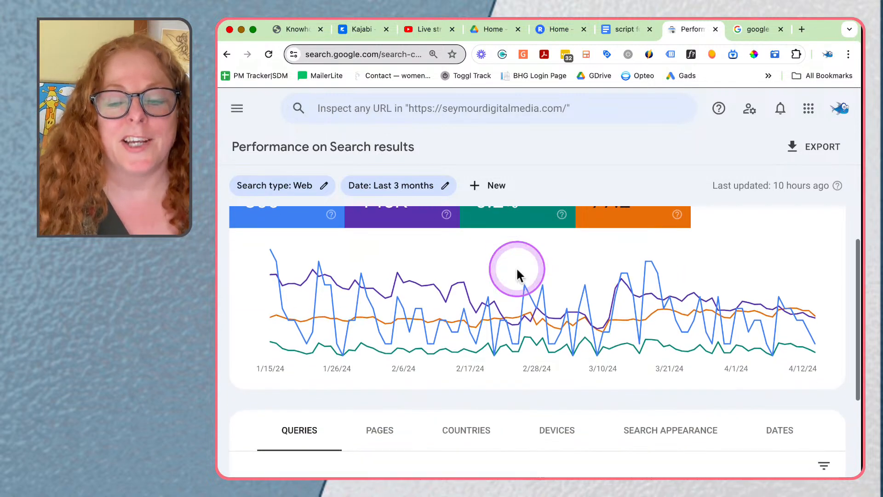
{"action": "scroll", "coordinate": [517, 267], "scroll_direction": "down", "scroll_amount": 5}
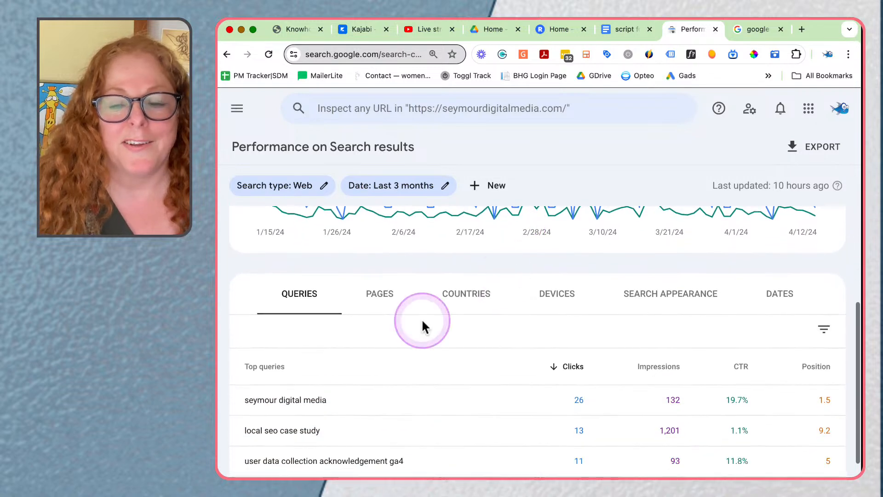
{"action": "scroll", "coordinate": [314, 459], "scroll_direction": "down", "scroll_amount": 5}
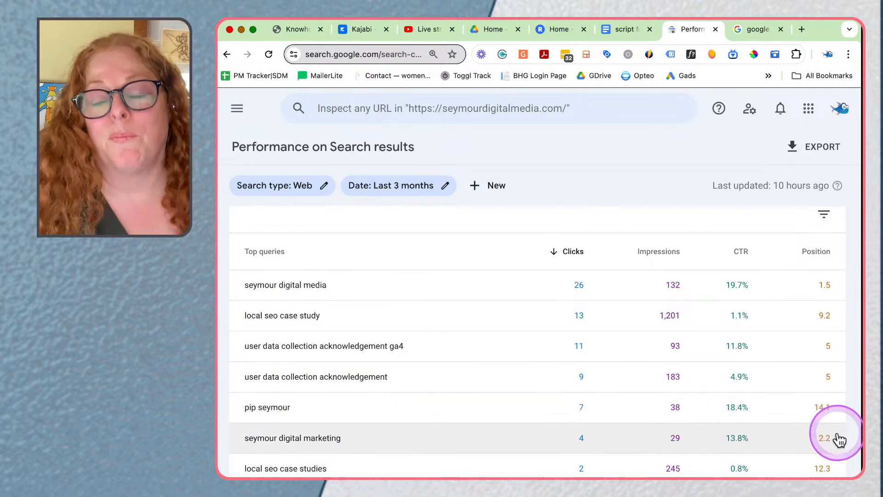
{"action": "scroll", "coordinate": [657, 410], "scroll_direction": "up", "scroll_amount": 6}
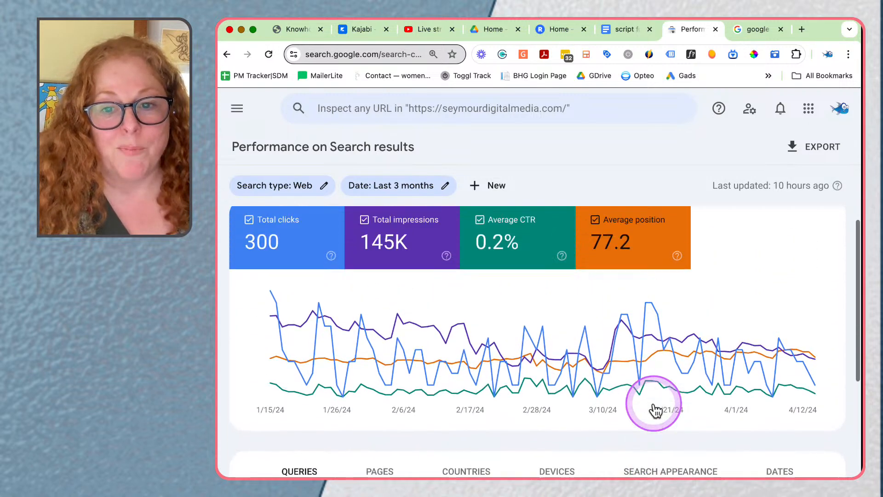
{"action": "scroll", "coordinate": [657, 410], "scroll_direction": "up", "scroll_amount": 1}
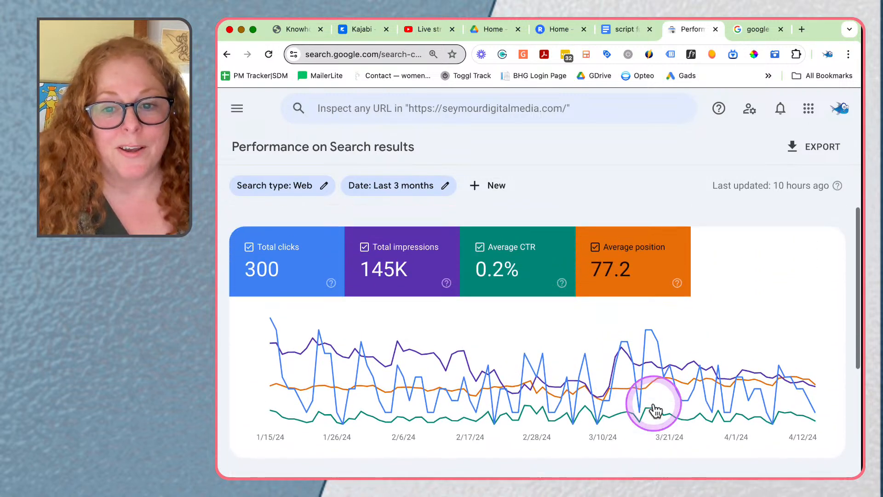
Step: Set the performance report's date range to Last 16 months
{"action": "left_click", "coordinate": [422, 189]}
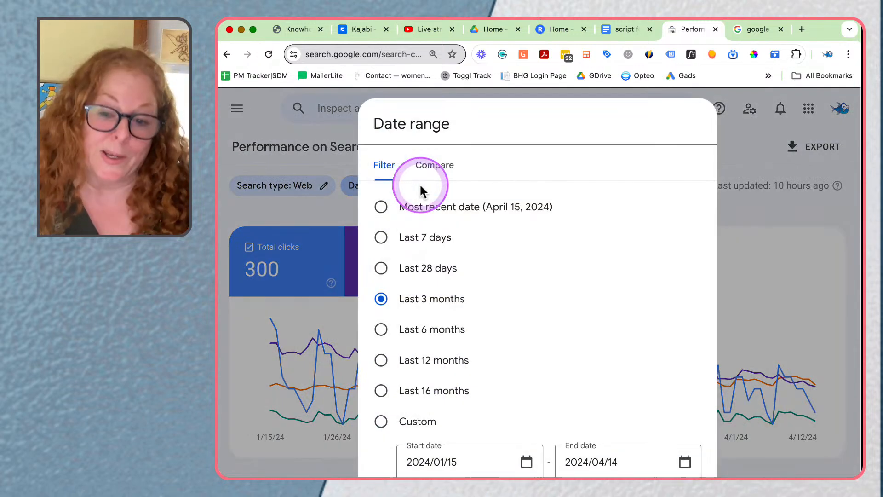
{"action": "left_click", "coordinate": [381, 360]}
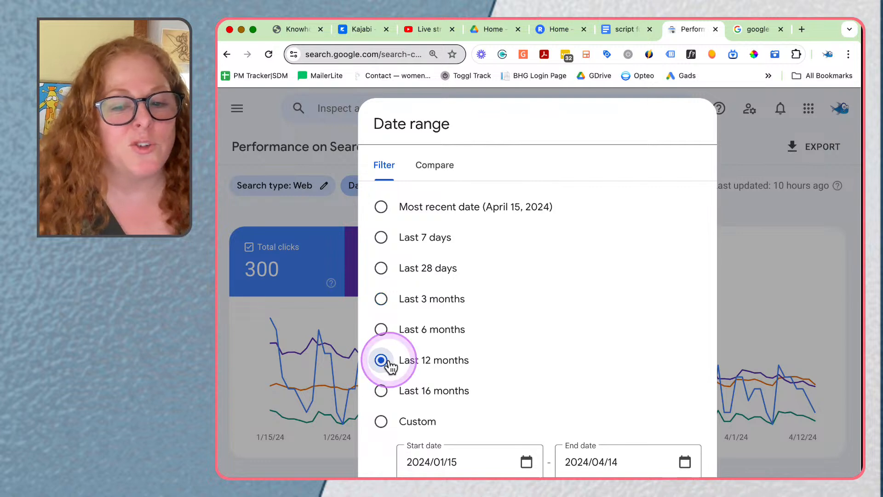
{"action": "left_click", "coordinate": [385, 392]}
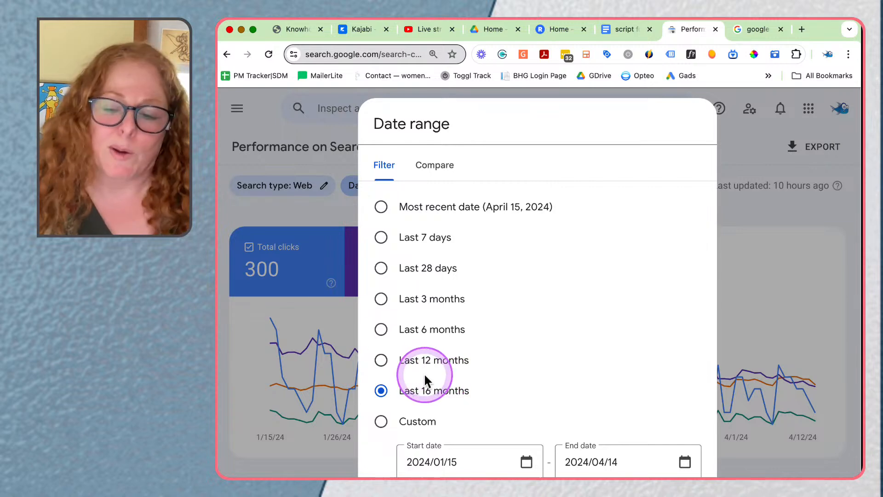
{"action": "left_click", "coordinate": [681, 490]}
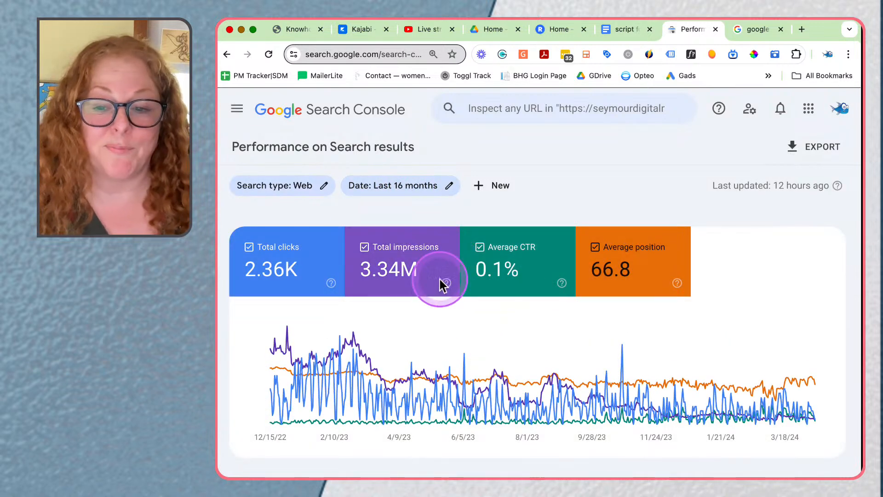
Step: Remove average CTR and average position from the report, leaving only total clicks and total impressions, and check the queries table
{"action": "left_click", "coordinate": [547, 262]}
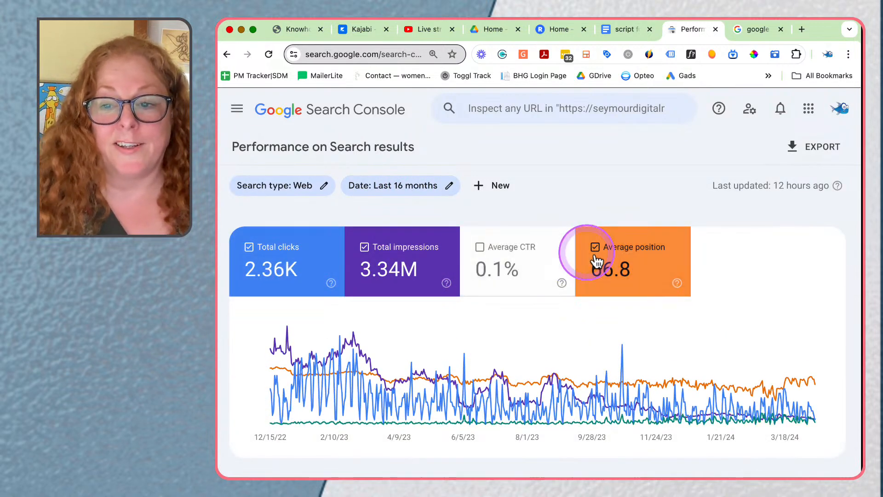
{"action": "left_click", "coordinate": [592, 251]}
{"action": "scroll", "coordinate": [591, 387], "scroll_direction": "down", "scroll_amount": 4}
{"action": "scroll", "coordinate": [592, 389], "scroll_direction": "down", "scroll_amount": 1}
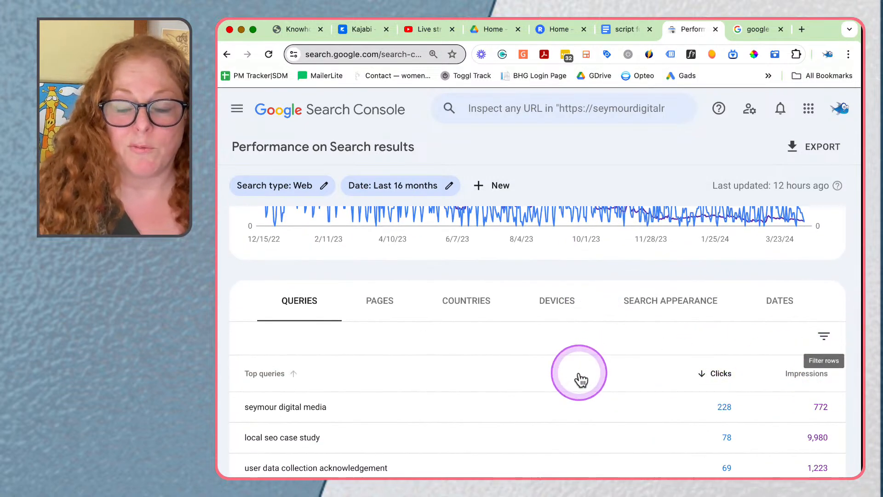
{"action": "scroll", "coordinate": [579, 378], "scroll_direction": "up", "scroll_amount": 5}
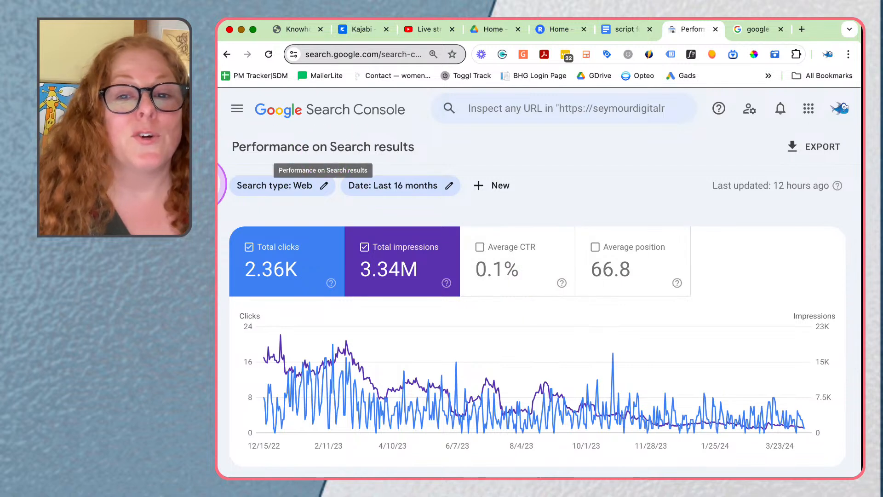
Step: Add a page filter that limits the report to URLs containing "about"
{"action": "left_click", "coordinate": [497, 188]}
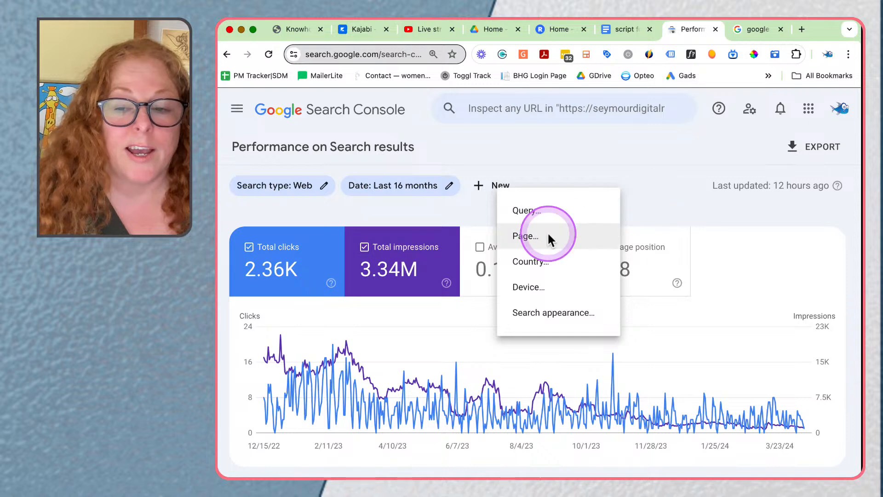
{"action": "left_click", "coordinate": [532, 237]}
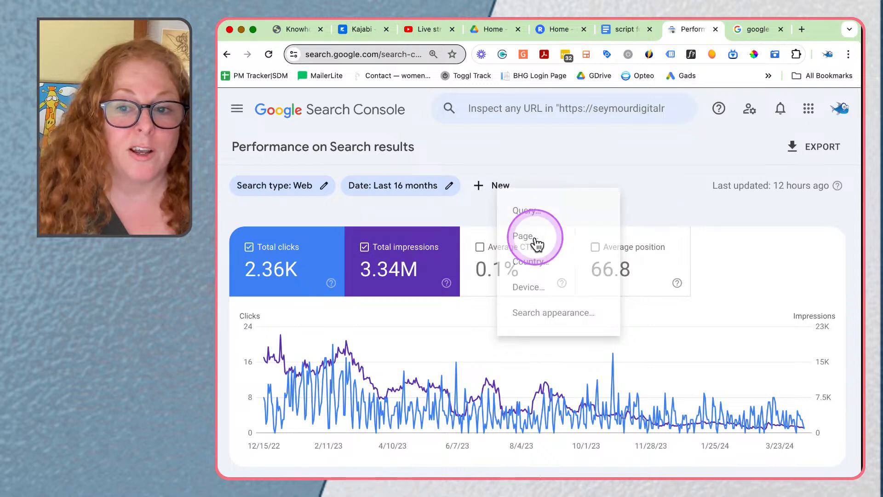
{"action": "left_click", "coordinate": [511, 341]}
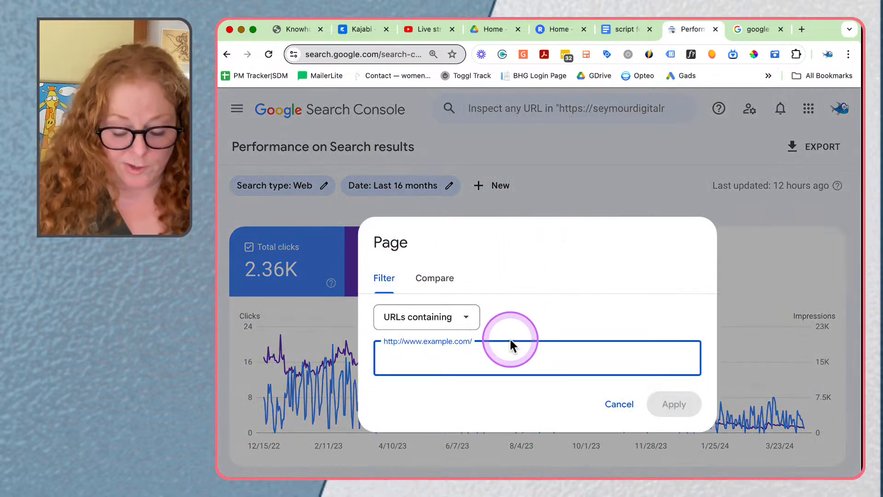
{"action": "type", "text": "about"}
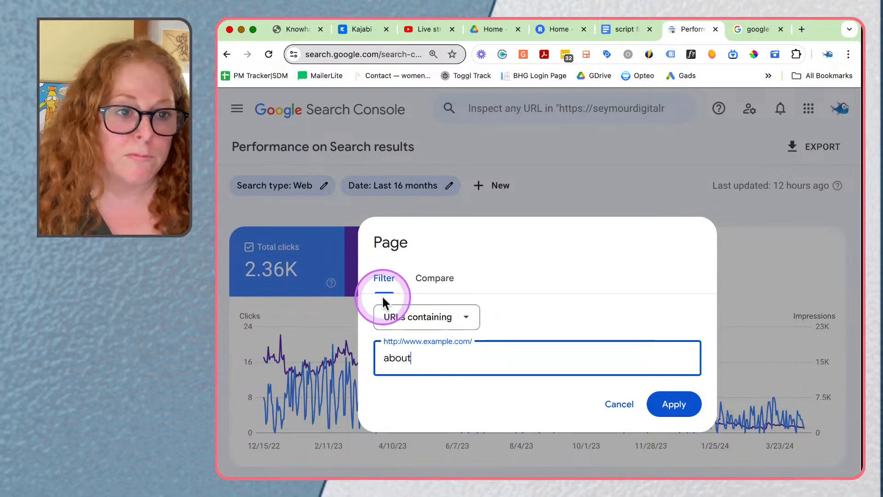
{"action": "left_click", "coordinate": [463, 317]}
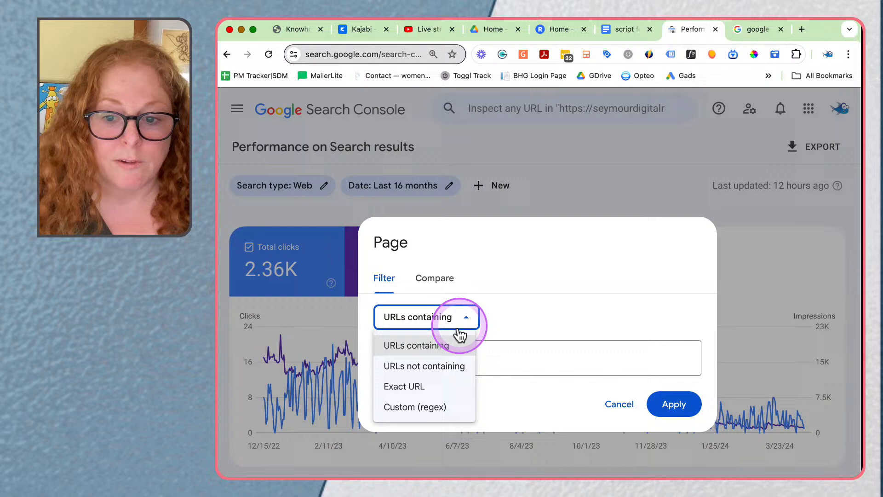
{"action": "left_click", "coordinate": [415, 346]}
{"action": "left_click", "coordinate": [674, 404]}
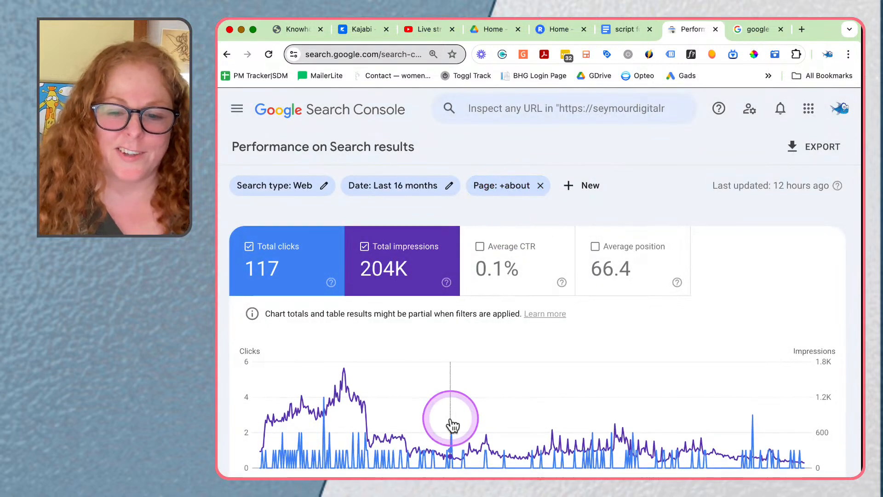
{"action": "scroll", "coordinate": [450, 421], "scroll_direction": "down", "scroll_amount": 3}
{"action": "scroll", "coordinate": [450, 416], "scroll_direction": "down", "scroll_amount": 1}
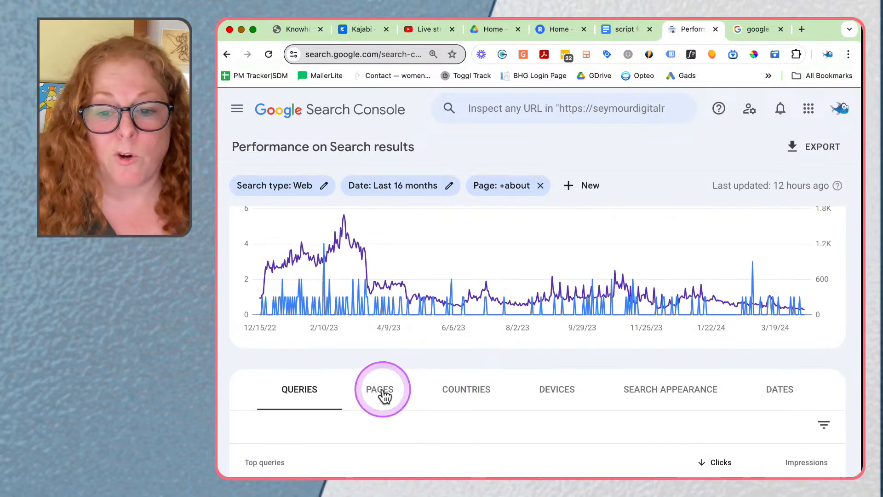
{"action": "left_click", "coordinate": [383, 392]}
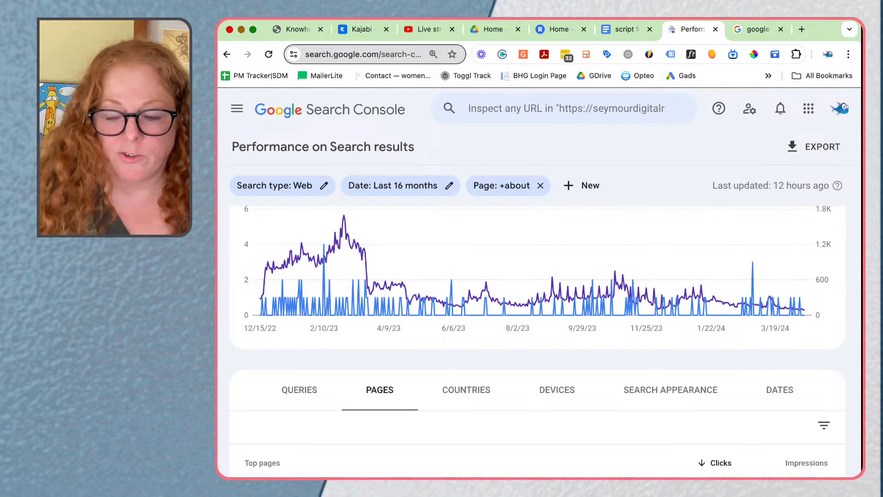
{"action": "scroll", "coordinate": [353, 495], "scroll_direction": "down", "scroll_amount": 1}
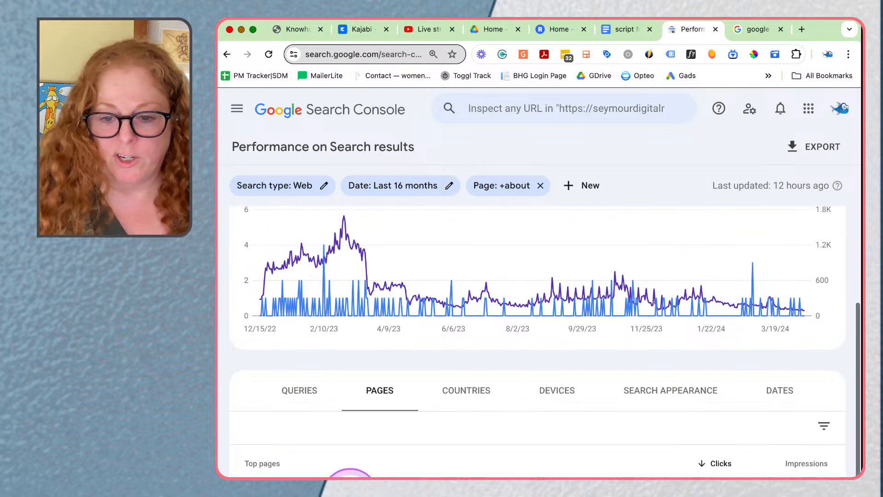
{"action": "left_click", "coordinate": [352, 494]}
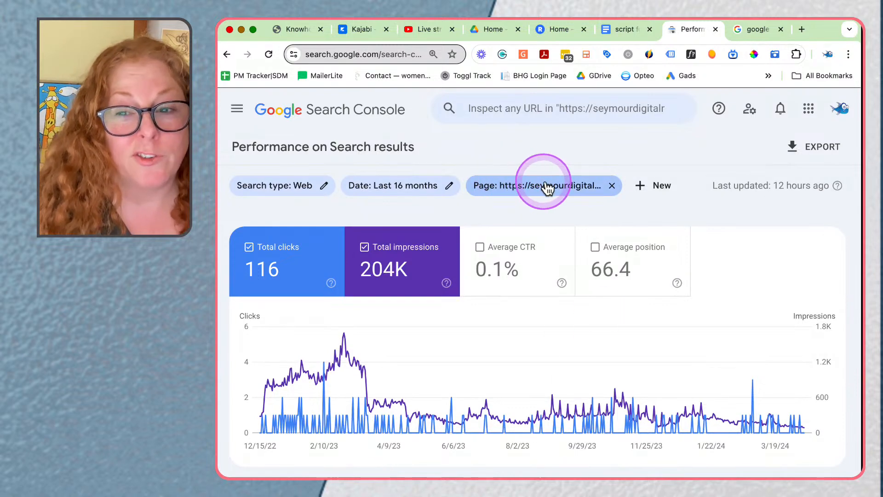
{"action": "left_click", "coordinate": [571, 188]}
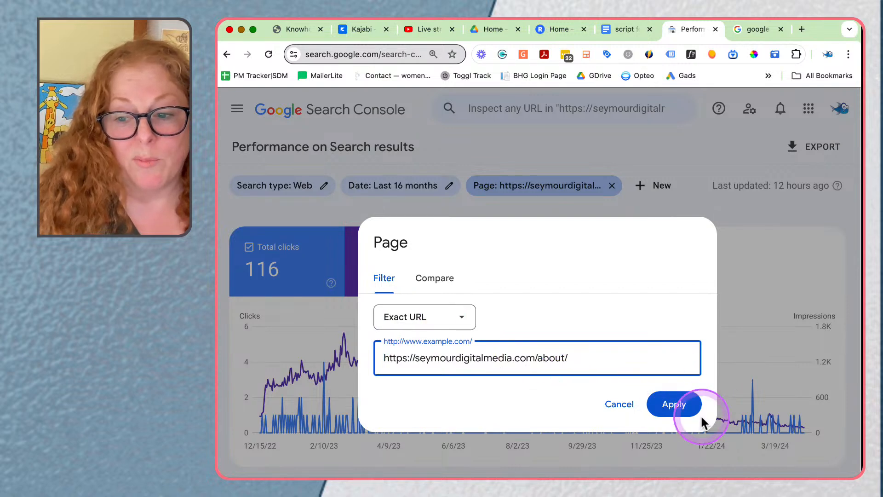
{"action": "left_click", "coordinate": [621, 406]}
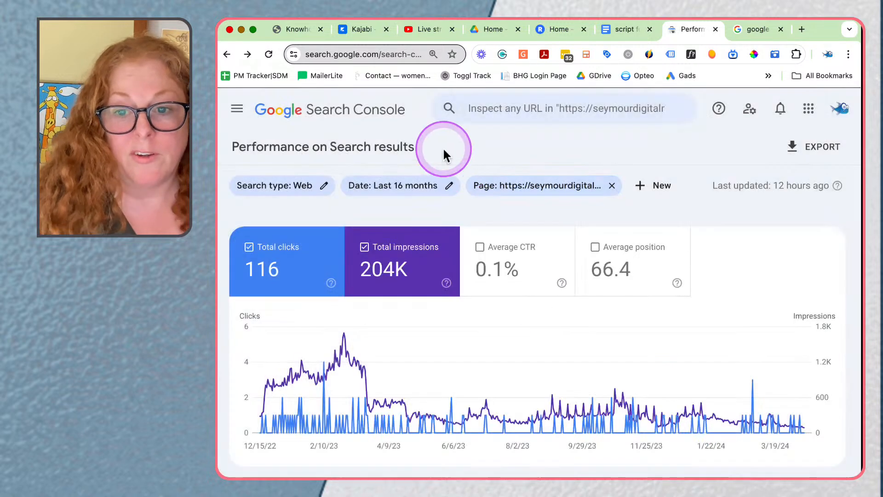
Step: Show average CTR and average position alongside clicks and impressions for the about page
{"action": "left_click", "coordinate": [504, 278]}
{"action": "left_click", "coordinate": [635, 278]}
{"action": "scroll", "coordinate": [633, 323], "scroll_direction": "down", "scroll_amount": 3}
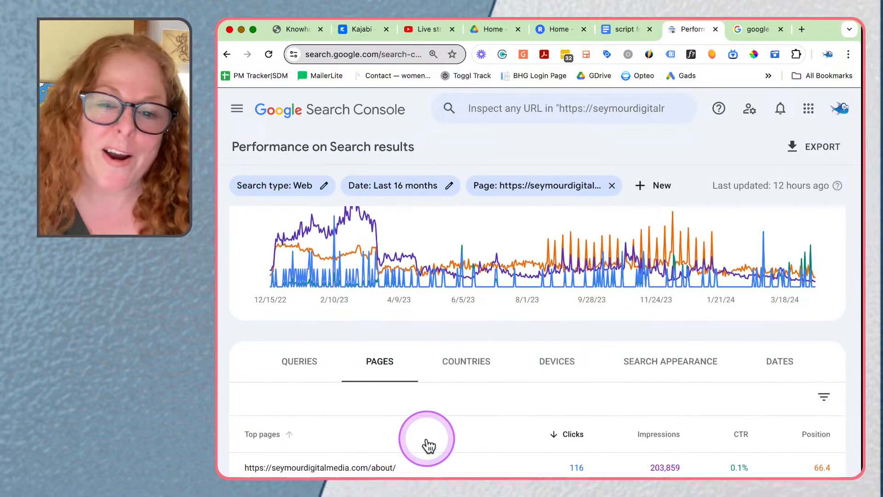
Step: List the search queries for the about page and review their clicks, impressions, CTR and position
{"action": "left_click", "coordinate": [283, 369]}
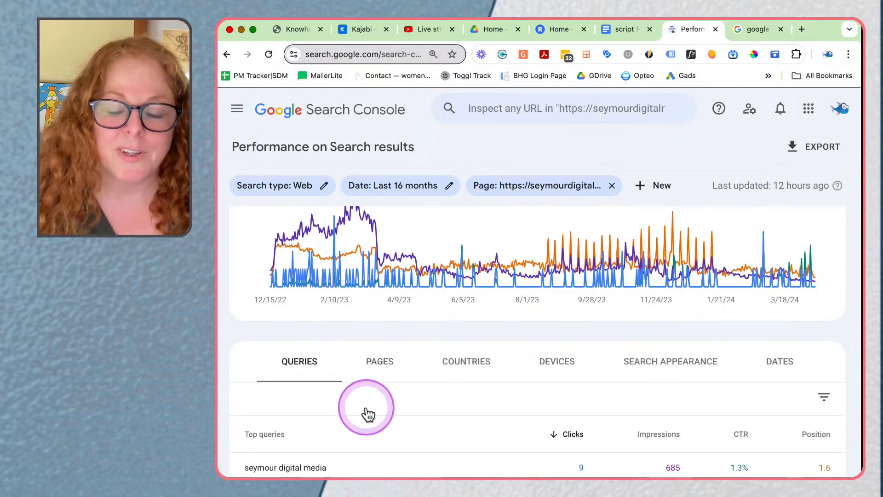
{"action": "scroll", "coordinate": [368, 414], "scroll_direction": "down", "scroll_amount": 1}
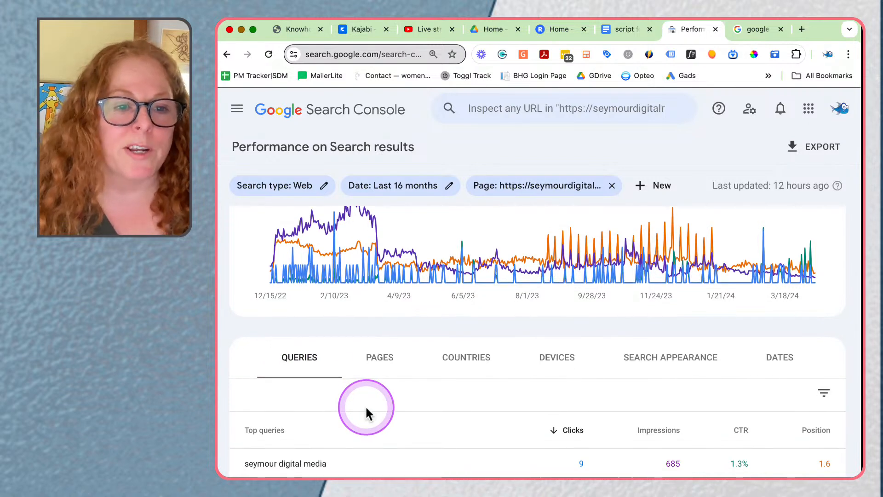
{"action": "scroll", "coordinate": [366, 408], "scroll_direction": "down", "scroll_amount": 5}
{"action": "scroll", "coordinate": [368, 414], "scroll_direction": "down", "scroll_amount": 1}
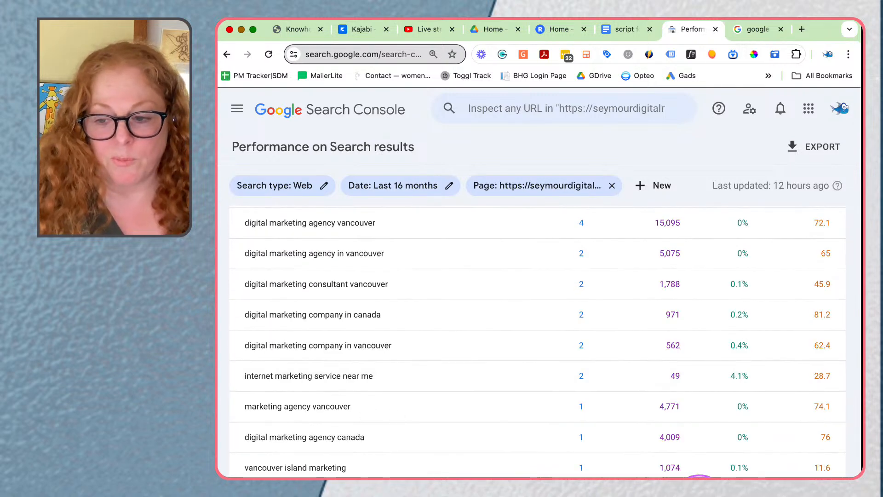
Step: Examine the about page's remaining query rows and its 16-month performance chart
{"action": "left_click", "coordinate": [685, 477]}
{"action": "left_click", "coordinate": [685, 493]}
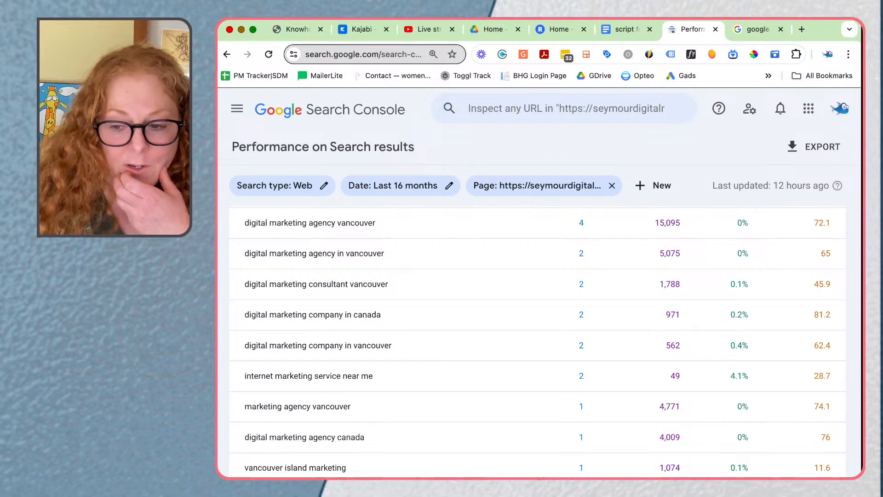
{"action": "scroll", "coordinate": [720, 474], "scroll_direction": "down", "scroll_amount": 2}
{"action": "scroll", "coordinate": [479, 381], "scroll_direction": "up", "scroll_amount": 3}
{"action": "scroll", "coordinate": [478, 382], "scroll_direction": "up", "scroll_amount": 3}
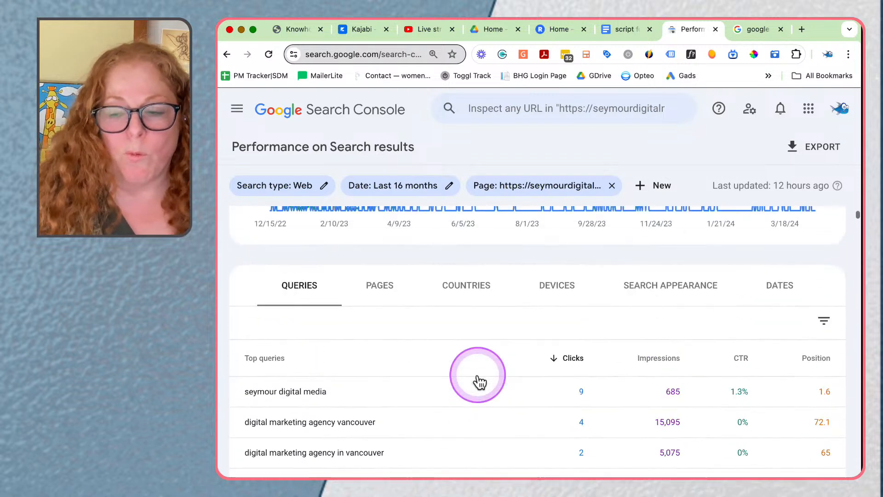
{"action": "scroll", "coordinate": [478, 380], "scroll_direction": "up", "scroll_amount": 4}
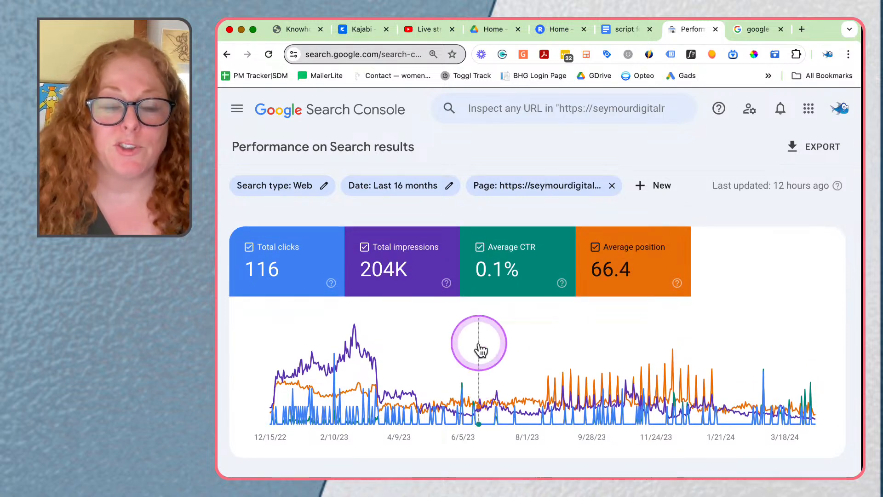
{"action": "mouse_move", "coordinate": [479, 348]}
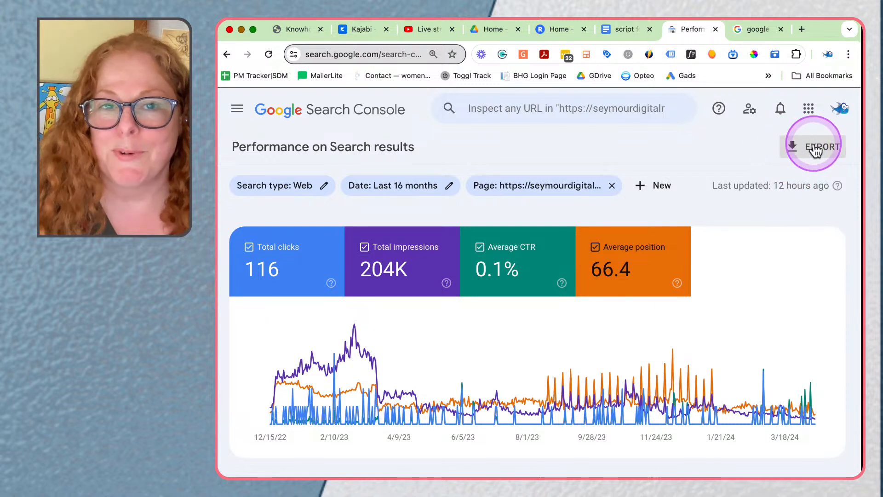
Step: Filter the query table to top queries that do not contain "seymour" and review the remaining rows
{"action": "scroll", "coordinate": [786, 305], "scroll_direction": "down", "scroll_amount": 3}
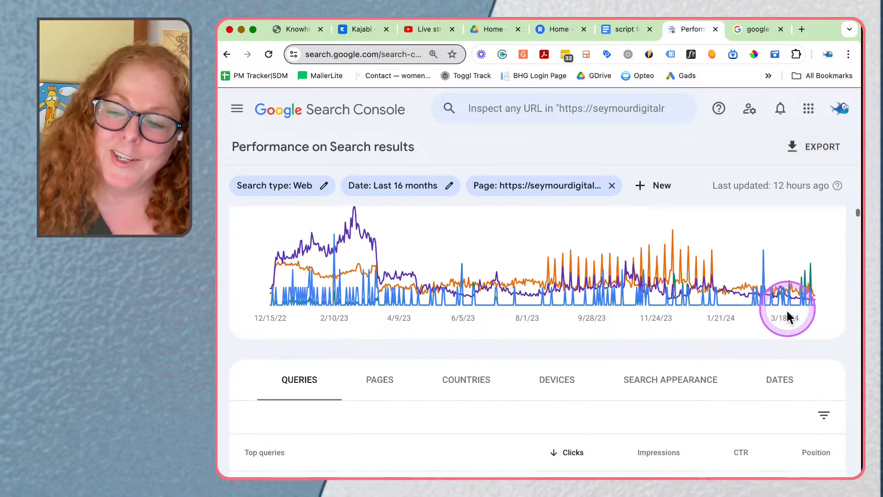
{"action": "left_click", "coordinate": [822, 420]}
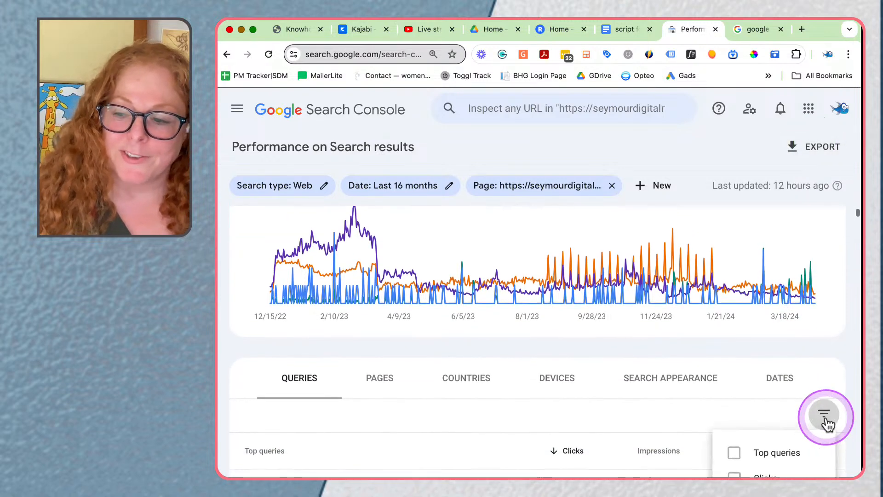
{"action": "scroll", "coordinate": [787, 443], "scroll_direction": "down", "scroll_amount": 1}
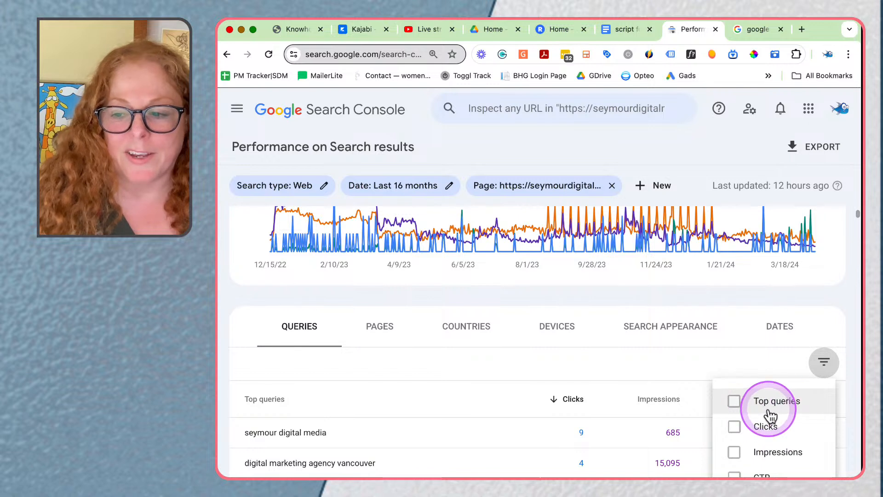
{"action": "left_click", "coordinate": [735, 403]}
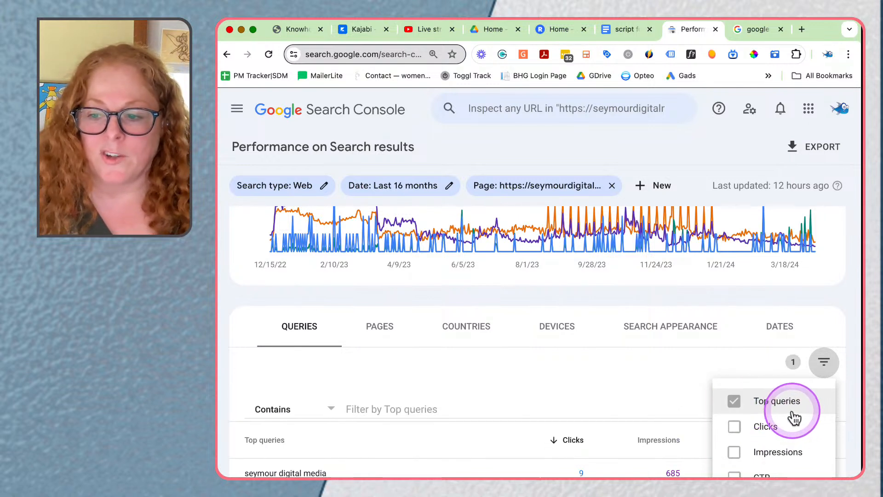
{"action": "left_click", "coordinate": [318, 415]}
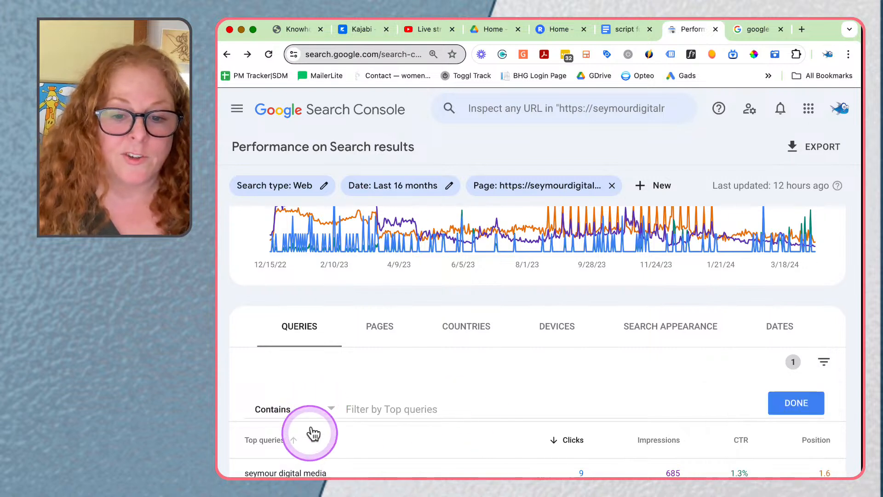
{"action": "left_click", "coordinate": [325, 409]}
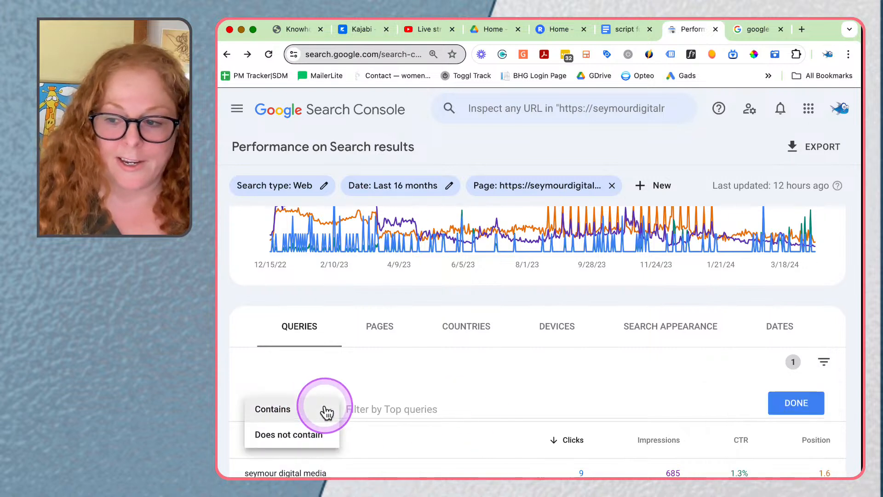
{"action": "left_click", "coordinate": [388, 408]}
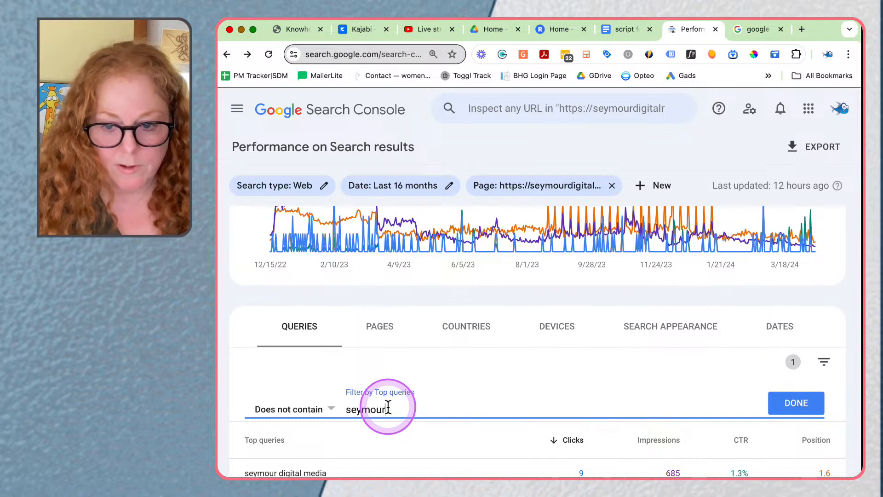
{"action": "left_click", "coordinate": [801, 405]}
{"action": "scroll", "coordinate": [755, 469], "scroll_direction": "down", "scroll_amount": 2}
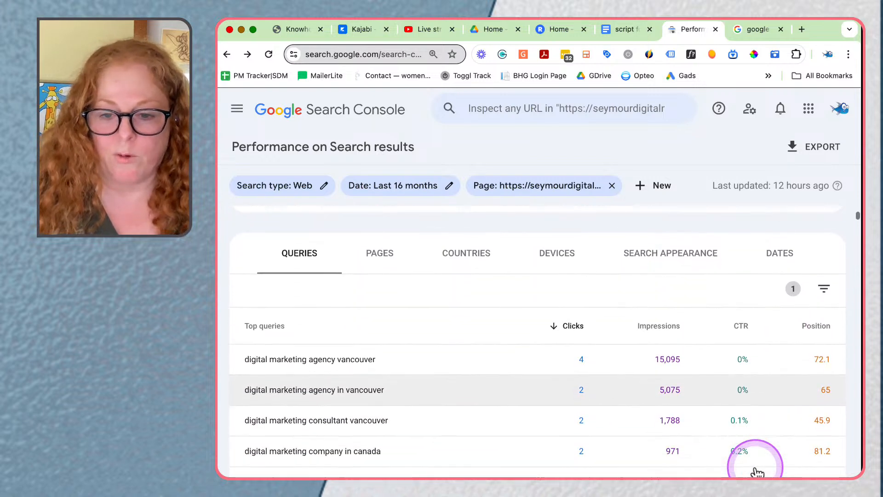
{"action": "scroll", "coordinate": [757, 471], "scroll_direction": "down", "scroll_amount": 2}
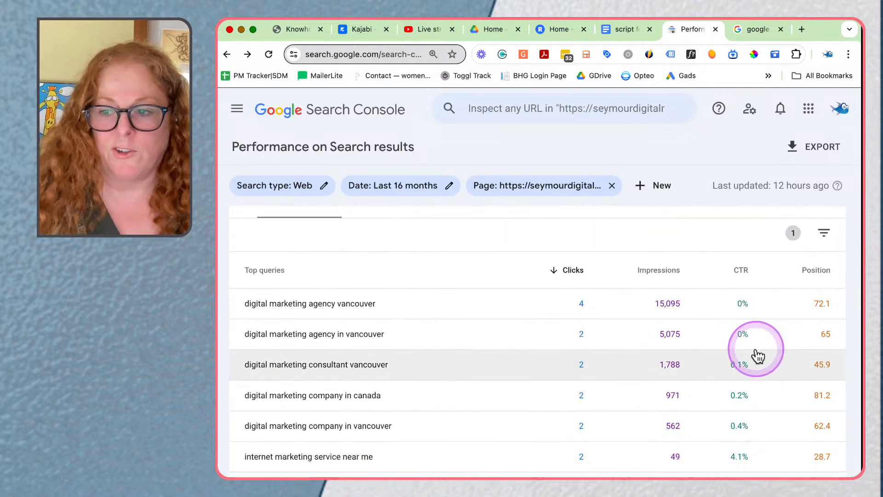
Step: Remove the "seymour" filter from the query table and reload the performance report
{"action": "scroll", "coordinate": [757, 354], "scroll_direction": "up", "scroll_amount": 3}
{"action": "left_click", "coordinate": [823, 366]}
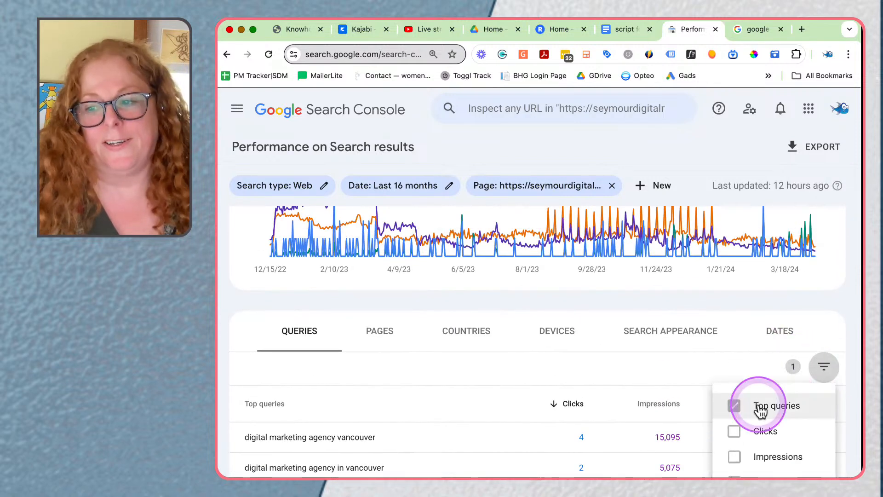
{"action": "left_click", "coordinate": [760, 407]}
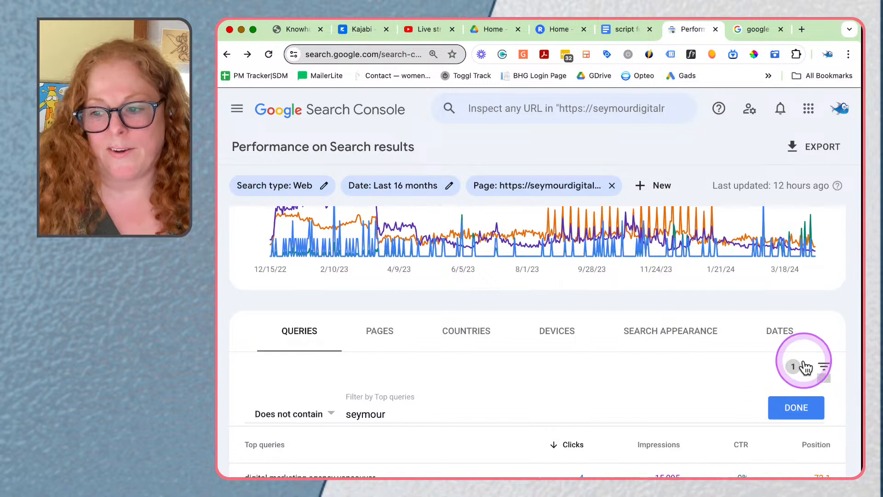
{"action": "left_click", "coordinate": [297, 417]}
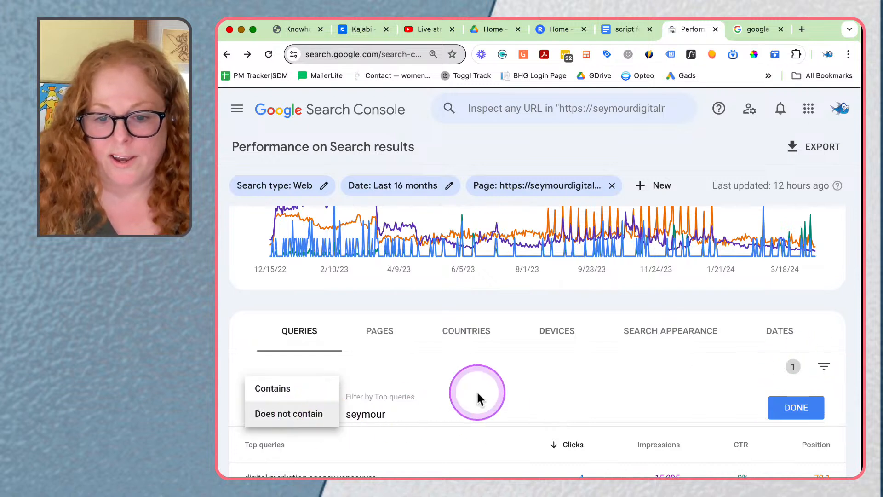
{"action": "left_click", "coordinate": [782, 407]}
{"action": "left_click", "coordinate": [808, 406]}
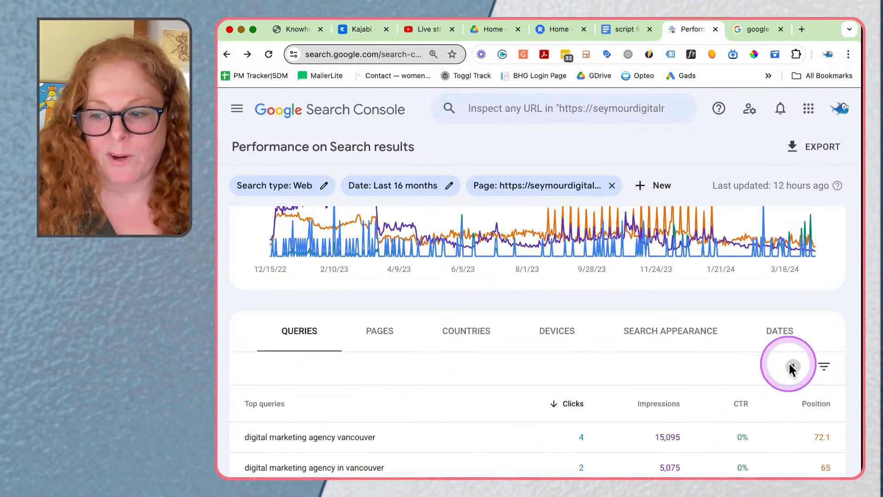
{"action": "left_click", "coordinate": [819, 367]}
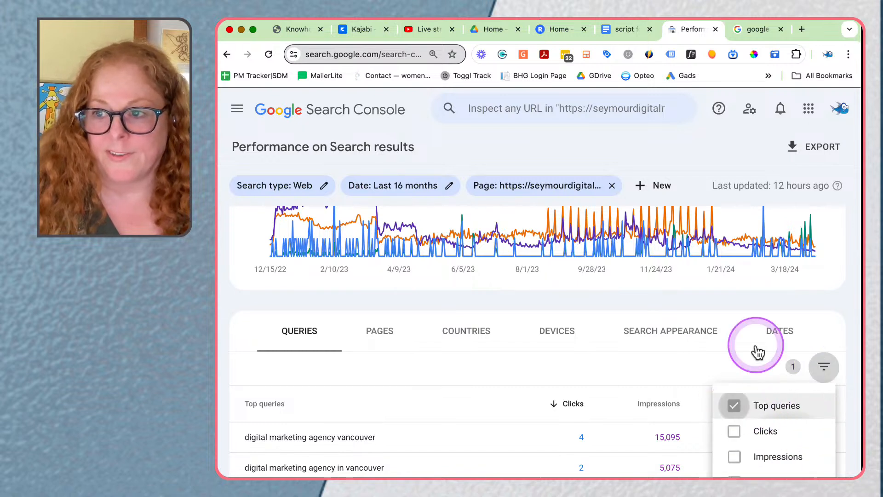
{"action": "left_click", "coordinate": [270, 59]}
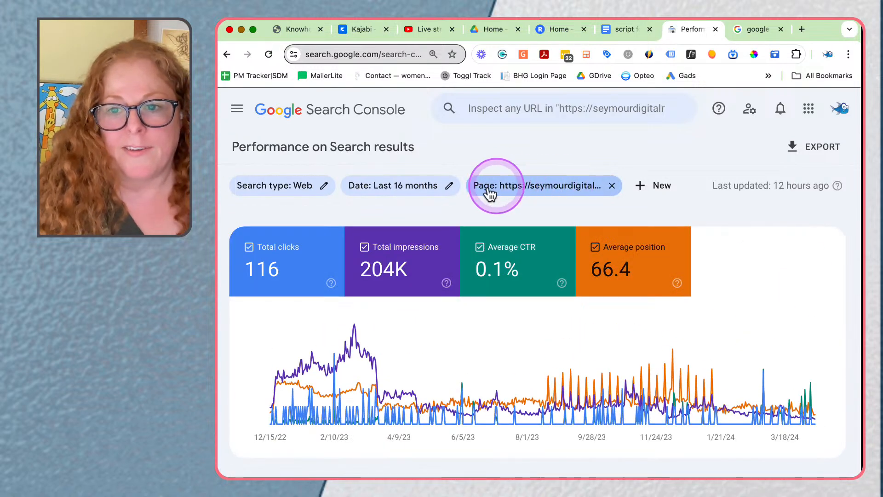
Step: Export the about page's search performance report to Google Sheets
{"action": "scroll", "coordinate": [782, 460], "scroll_direction": "down", "scroll_amount": 3}
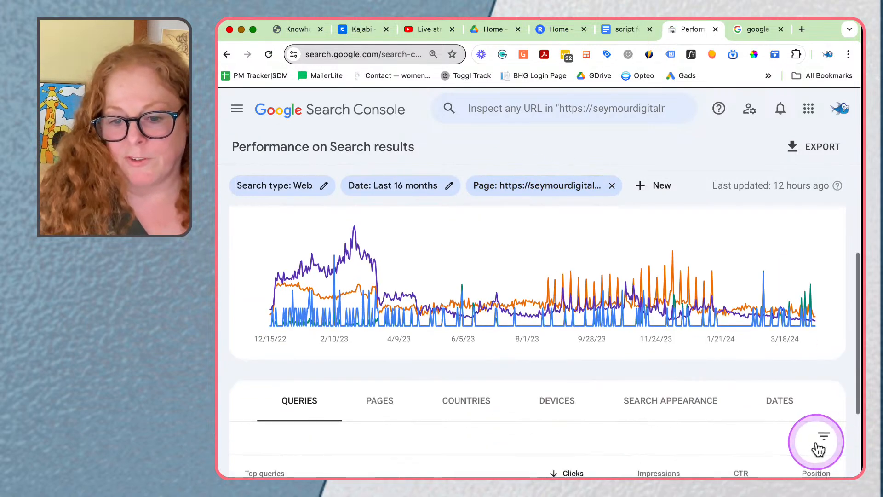
{"action": "scroll", "coordinate": [816, 447], "scroll_direction": "up", "scroll_amount": 3}
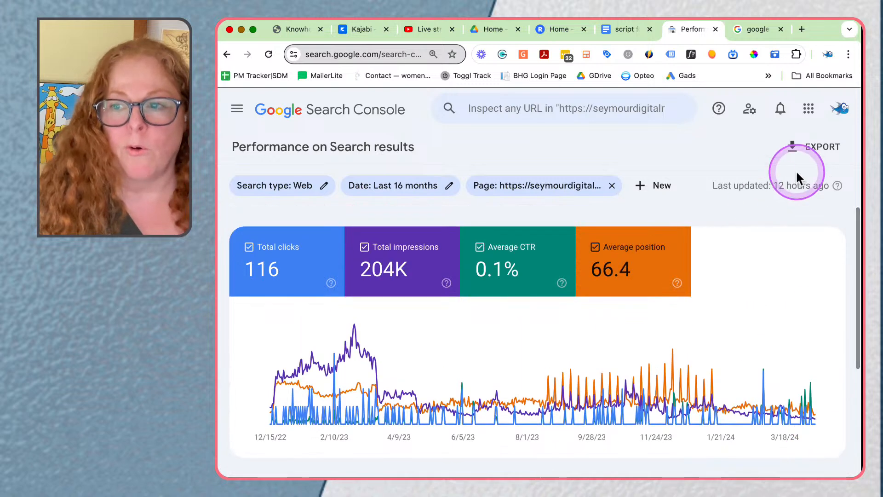
{"action": "left_click", "coordinate": [831, 152]}
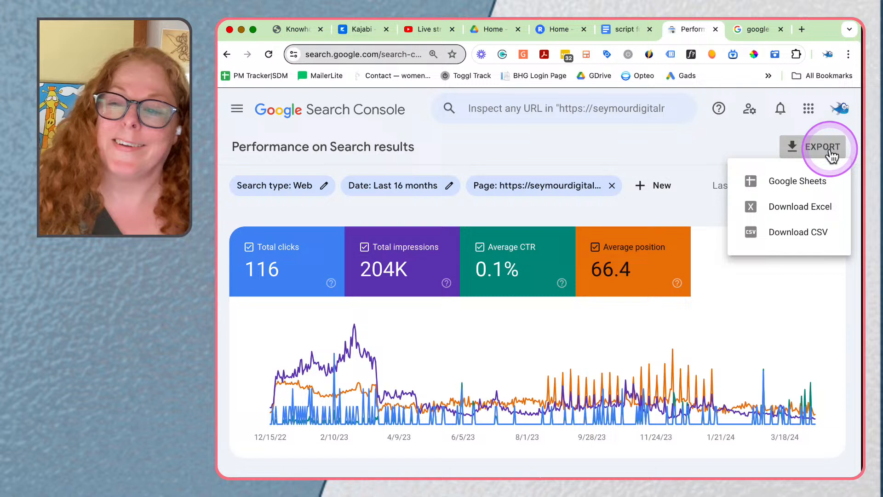
{"action": "left_click", "coordinate": [789, 182]}
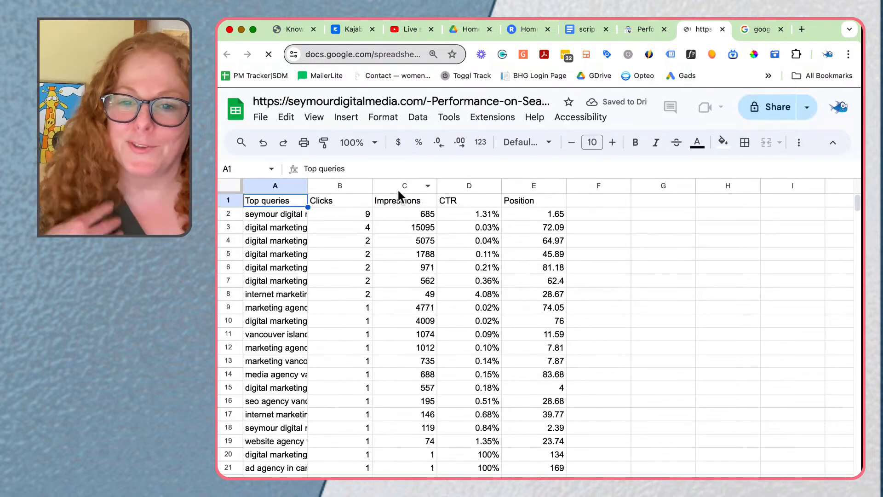
Step: Fit the Top queries column to its contents in the exported sheet, then narrow it slightly
{"action": "scroll", "coordinate": [398, 191], "scroll_direction": "right", "scroll_amount": 1}
{"action": "double_click", "coordinate": [282, 189]}
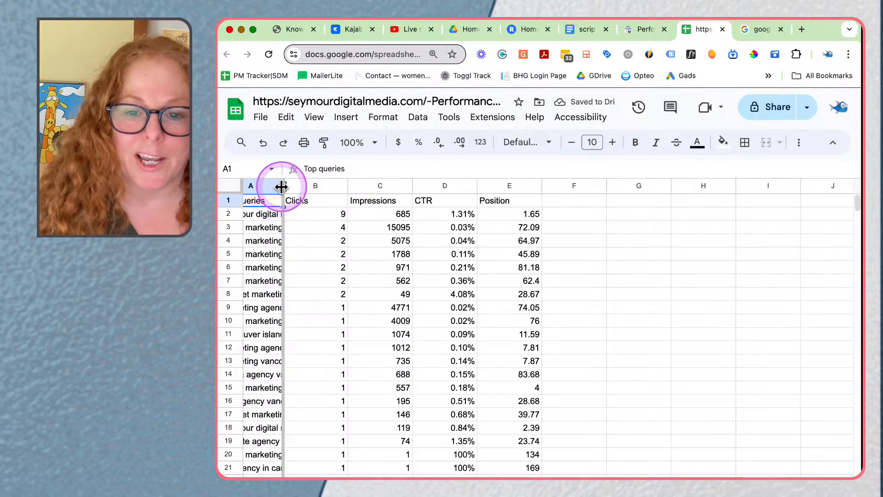
{"action": "scroll", "coordinate": [322, 230], "scroll_direction": "left", "scroll_amount": 3}
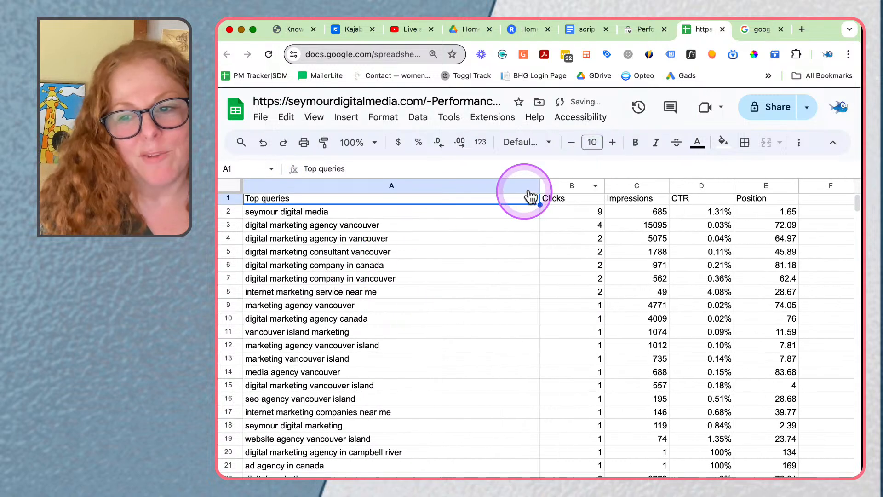
{"action": "left_click_drag", "start_coordinate": [541, 186], "coordinate": [450, 202]}
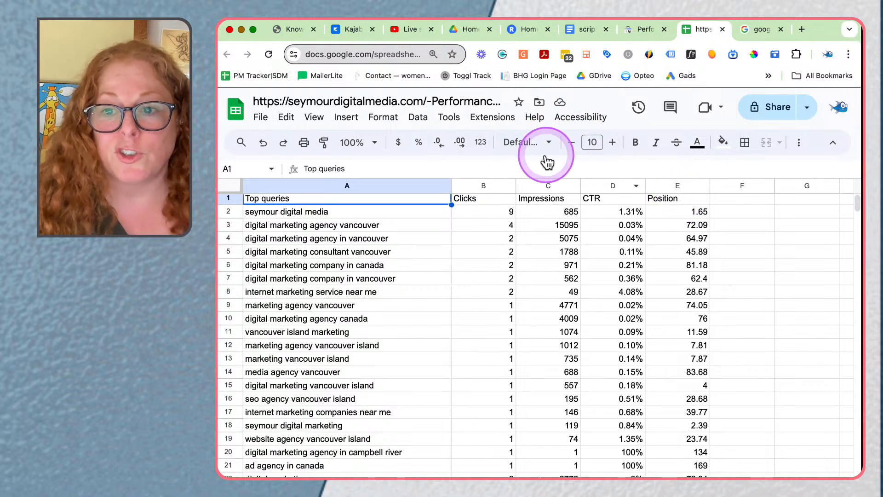
Step: Share the exported spreadsheet with anyone with the link, giving them the Editor role
{"action": "left_click", "coordinate": [780, 113]}
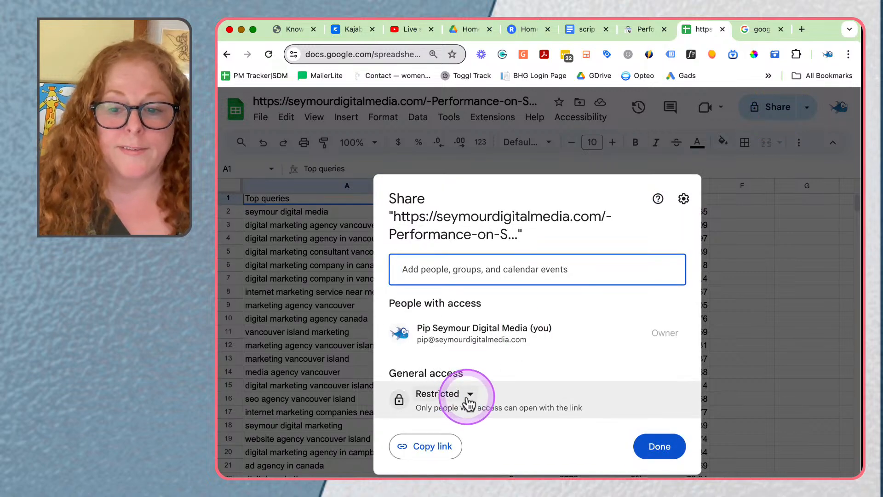
{"action": "left_click", "coordinate": [468, 396]}
{"action": "left_click", "coordinate": [470, 477]}
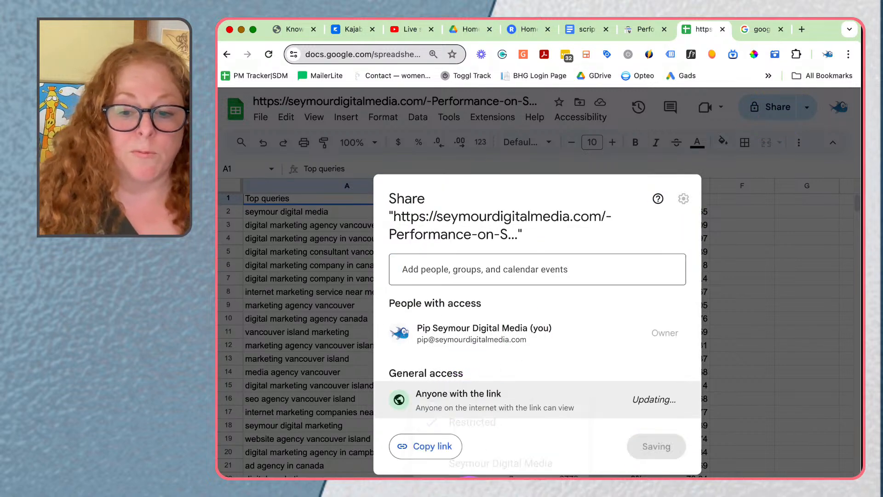
{"action": "left_click", "coordinate": [656, 402]}
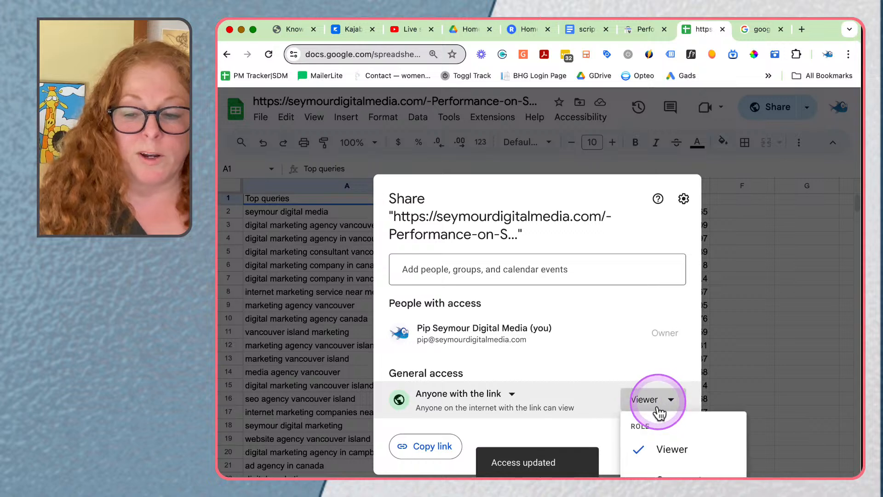
{"action": "left_click", "coordinate": [662, 495]}
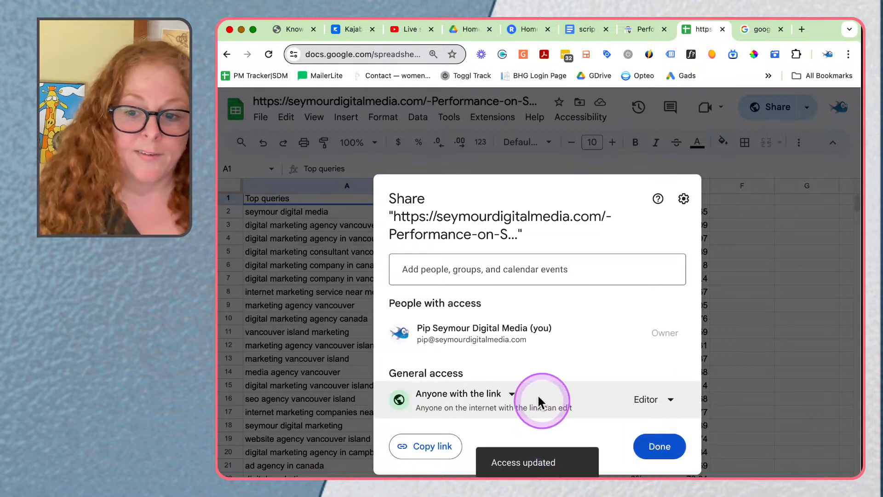
{"action": "left_click", "coordinate": [667, 448]}
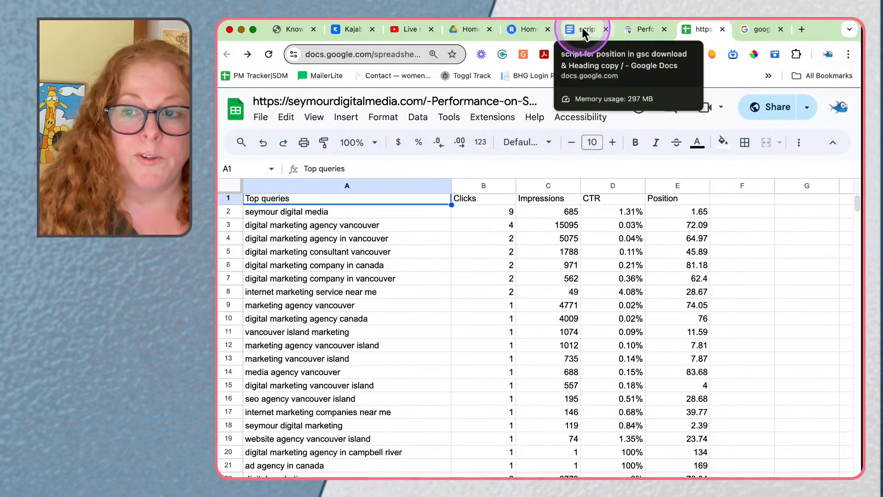
Step: In the Google Docs script document, copy the complete position script, from function updateSheetFormatting through the end of function applyColumnColoring
{"action": "left_click", "coordinate": [583, 33]}
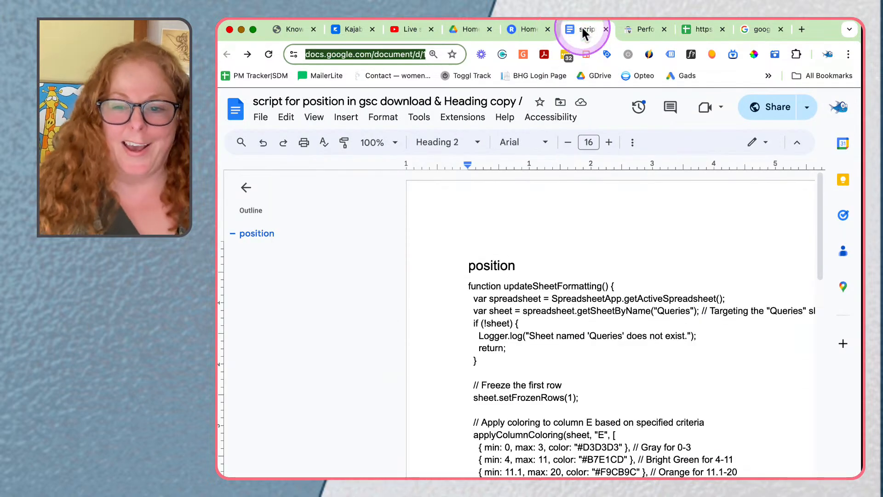
{"action": "scroll", "coordinate": [509, 286], "scroll_direction": "down", "scroll_amount": 3}
{"action": "scroll", "coordinate": [513, 284], "scroll_direction": "up", "scroll_amount": 2}
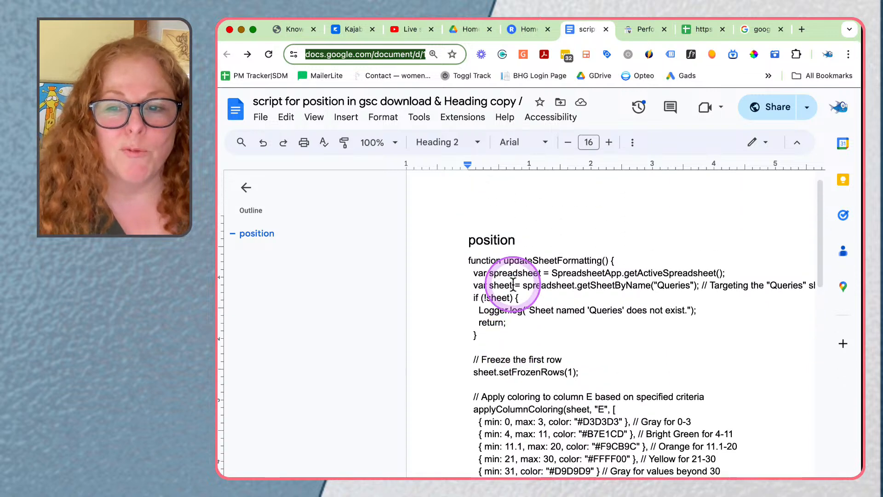
{"action": "left_click_drag", "start_coordinate": [466, 261], "coordinate": [574, 407]}
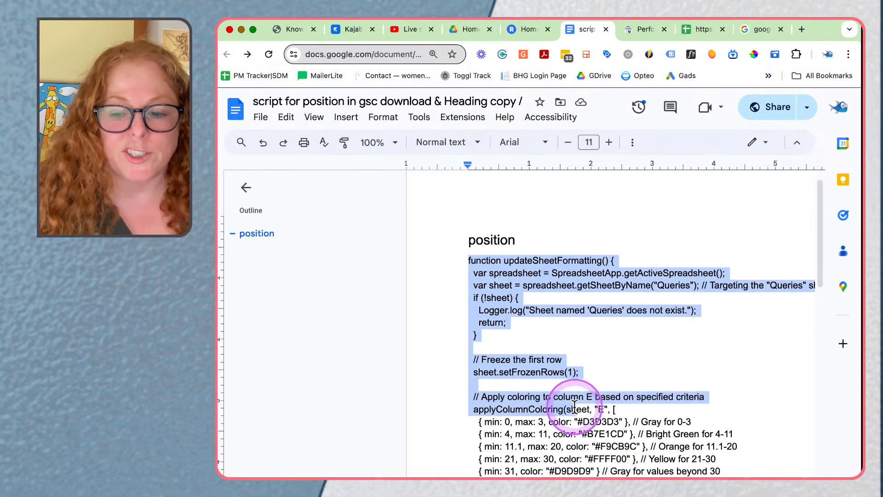
{"action": "scroll", "coordinate": [573, 403], "scroll_direction": "down", "scroll_amount": 10}
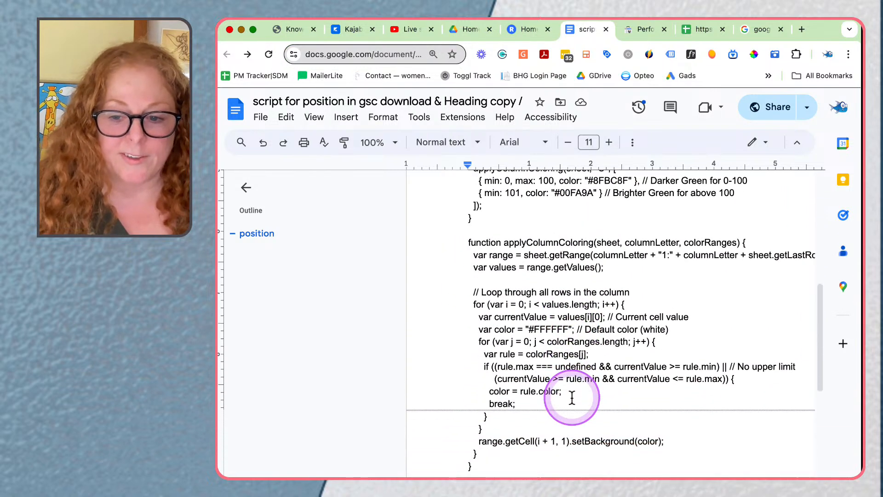
{"action": "scroll", "coordinate": [572, 397], "scroll_direction": "down", "scroll_amount": 3}
{"action": "left_click", "coordinate": [507, 404], "text": "shift"}
{"action": "right_click", "coordinate": [565, 298]}
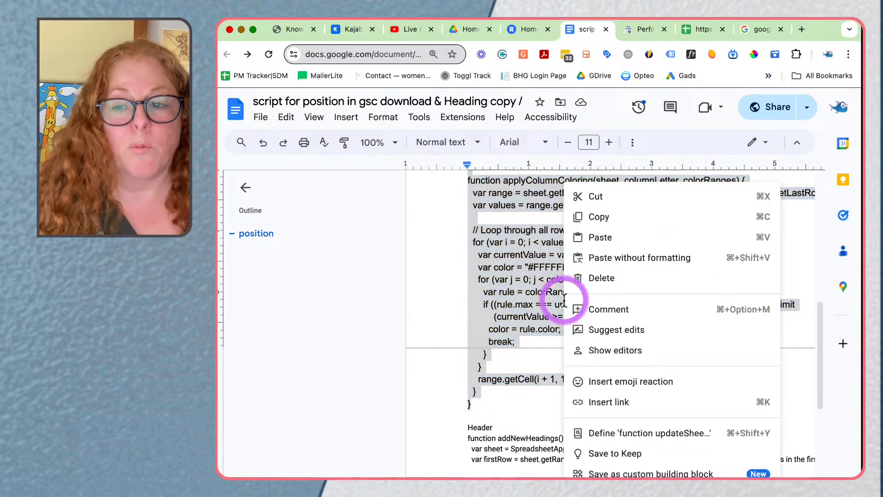
{"action": "left_click", "coordinate": [582, 216]}
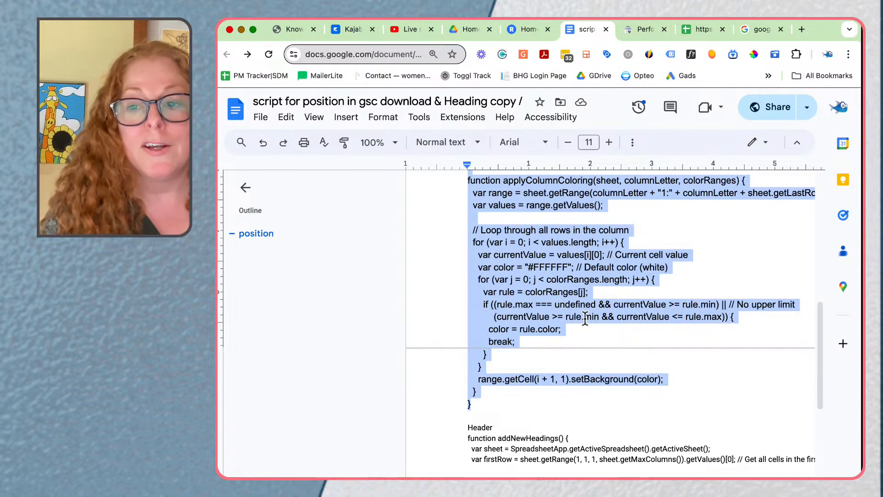
Step: Review the position script from its first line to its closing brace to check where the code starts and ends
{"action": "scroll", "coordinate": [572, 344], "scroll_direction": "up", "scroll_amount": 2}
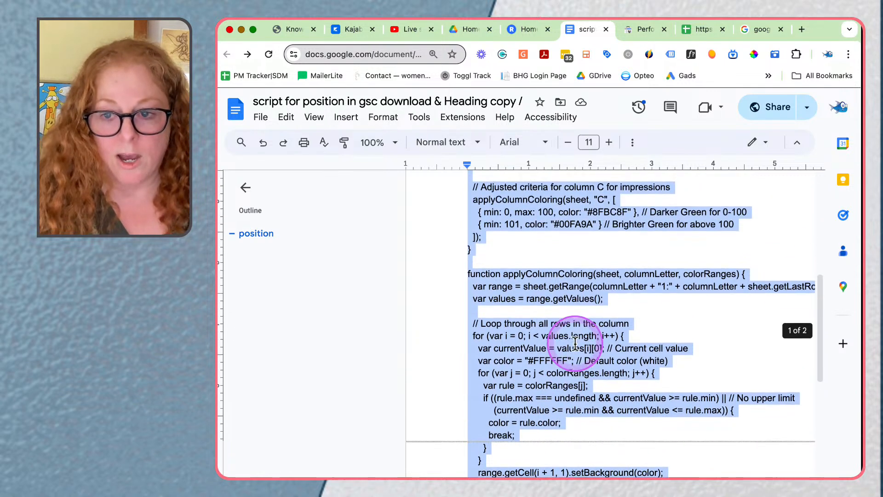
{"action": "scroll", "coordinate": [565, 248], "scroll_direction": "up", "scroll_amount": 5}
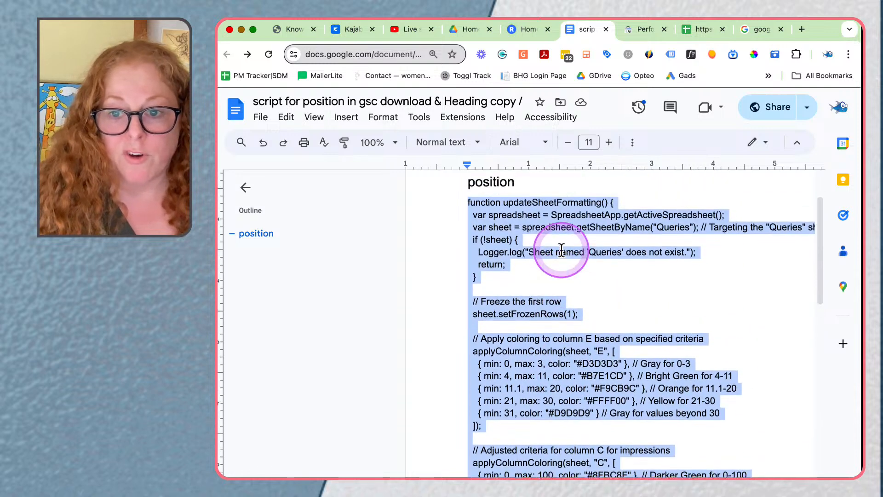
{"action": "scroll", "coordinate": [562, 250], "scroll_direction": "up", "scroll_amount": 2}
{"action": "scroll", "coordinate": [467, 290], "scroll_direction": "down", "scroll_amount": 1}
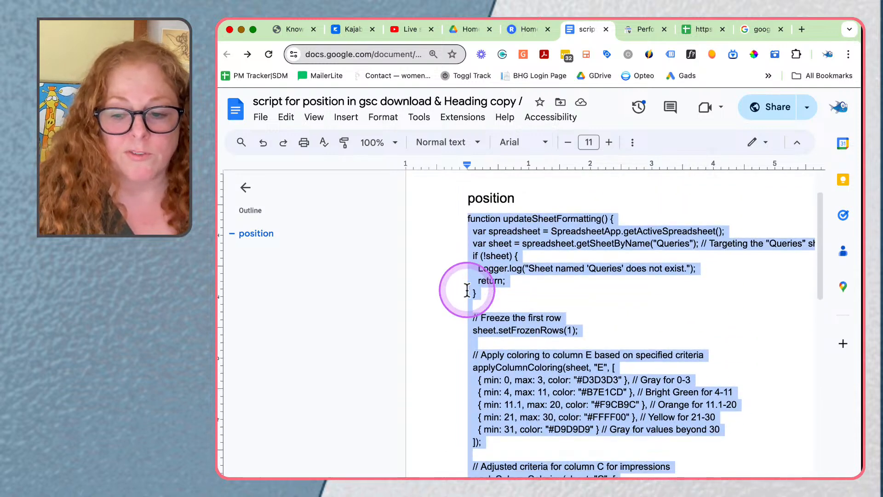
{"action": "scroll", "coordinate": [467, 291], "scroll_direction": "down", "scroll_amount": 6}
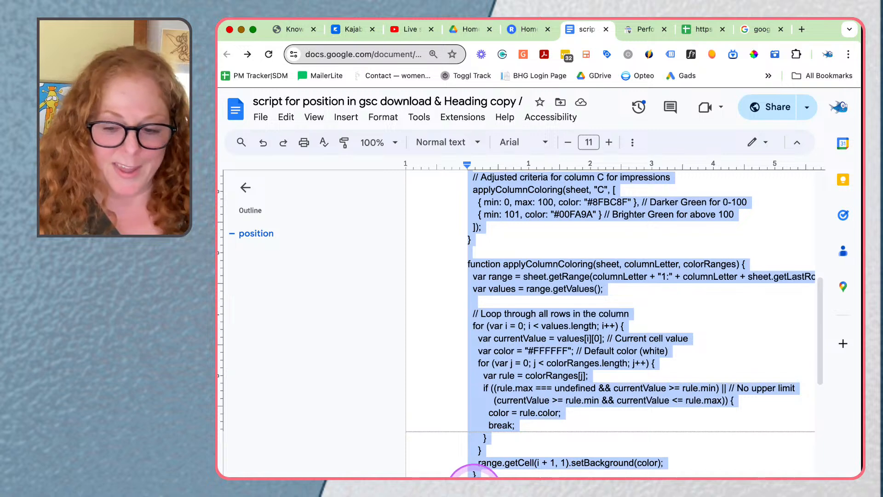
{"action": "left_click", "coordinate": [474, 477]}
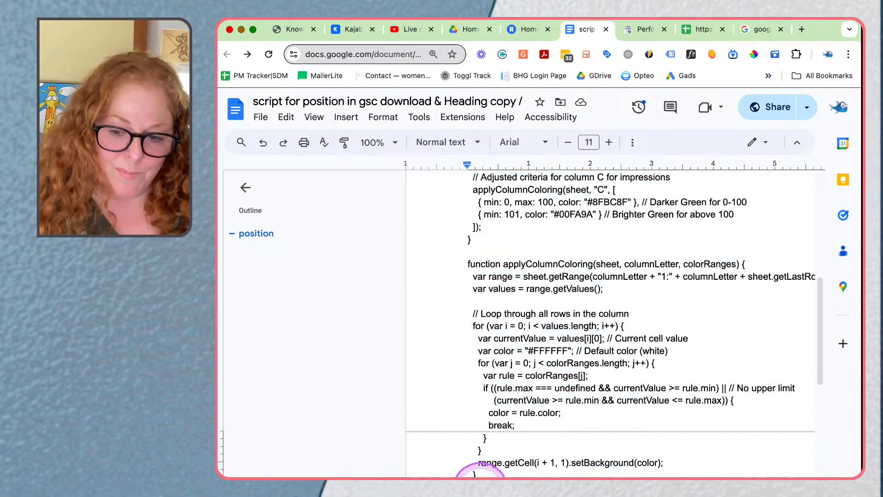
{"action": "scroll", "coordinate": [468, 488], "scroll_direction": "down", "scroll_amount": 2}
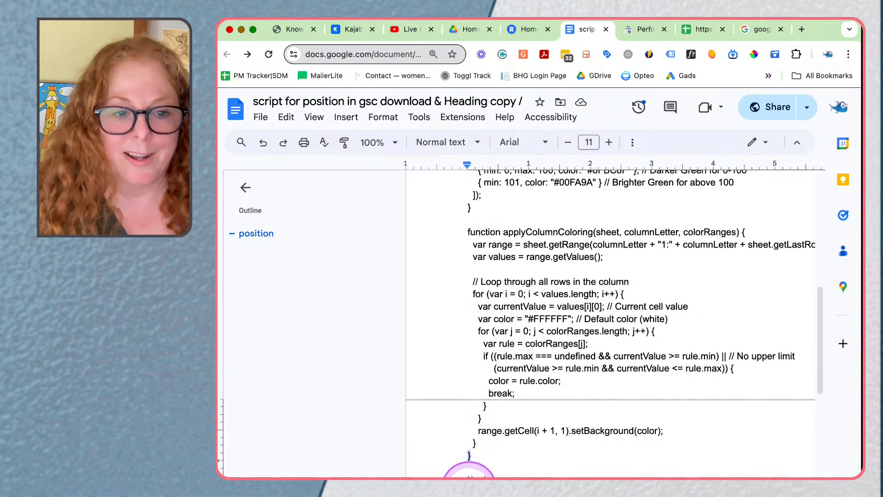
{"action": "double_click", "coordinate": [479, 412]}
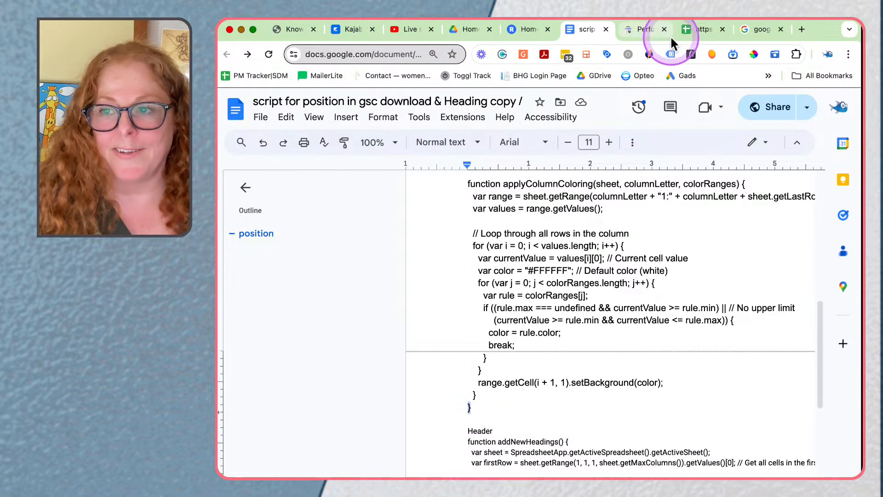
Step: Open Apps Script from the exported Google Sheets spreadsheet and replace the default myFunction code with the copied position script
{"action": "left_click", "coordinate": [694, 30]}
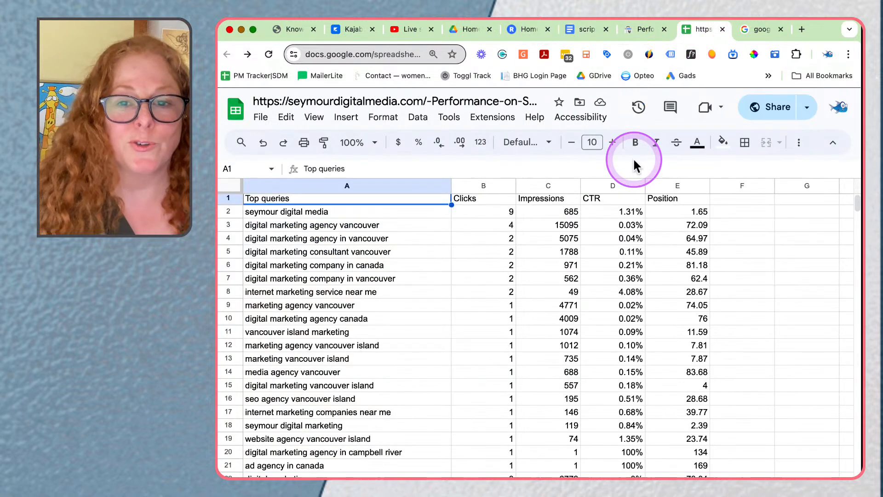
{"action": "left_click", "coordinate": [499, 121]}
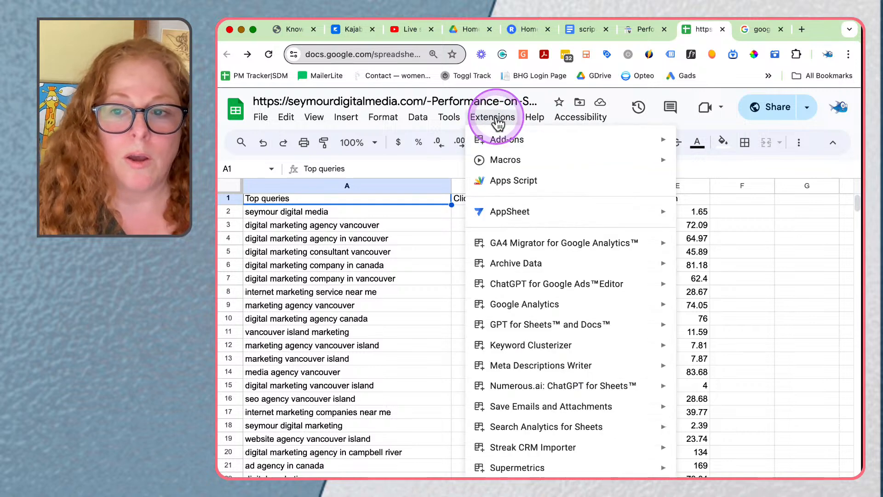
{"action": "left_click", "coordinate": [530, 186]}
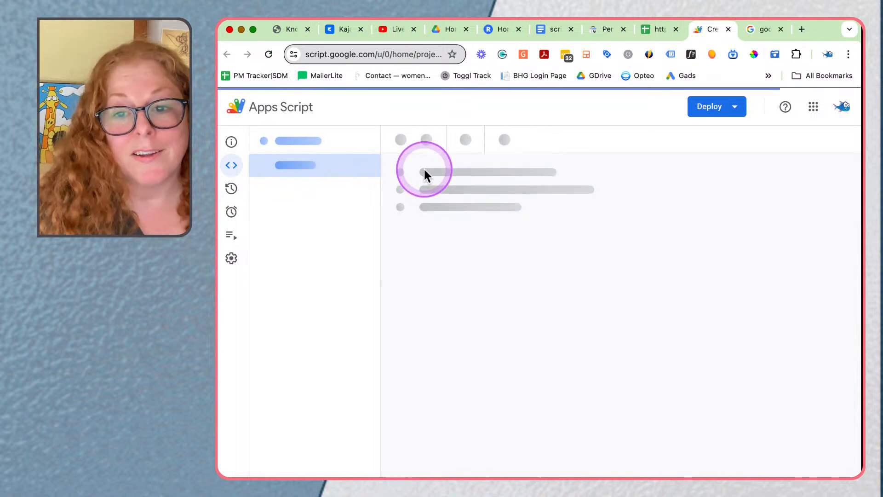
{"action": "left_click_drag", "start_coordinate": [434, 197], "coordinate": [400, 167]}
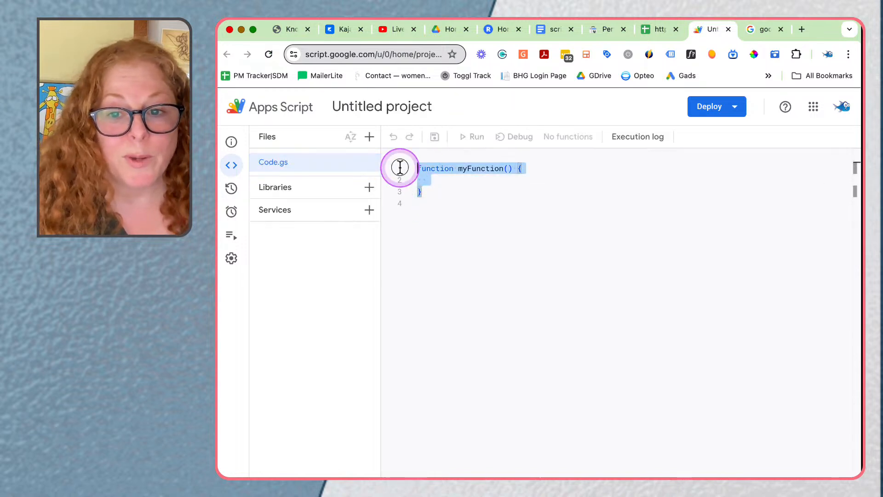
{"action": "key", "text": "super+v"}
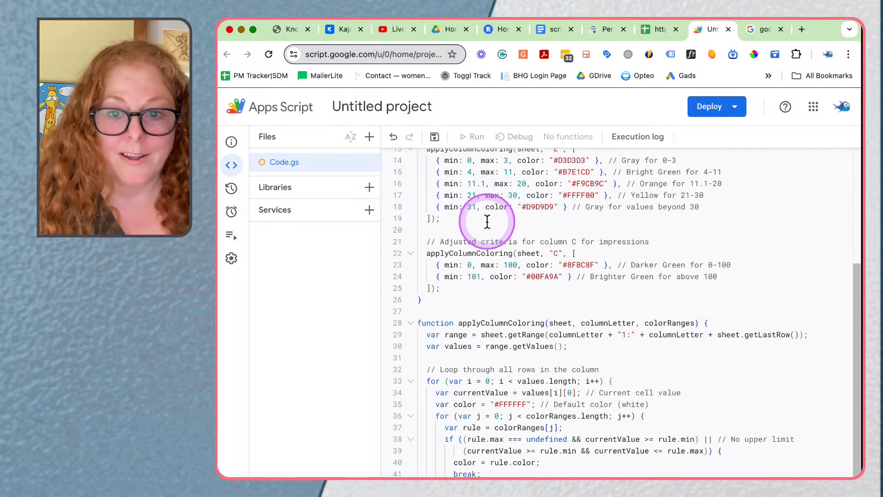
Step: Rename the Code.gs script file as "Keyword position"
{"action": "scroll", "coordinate": [487, 222], "scroll_direction": "up", "scroll_amount": 5}
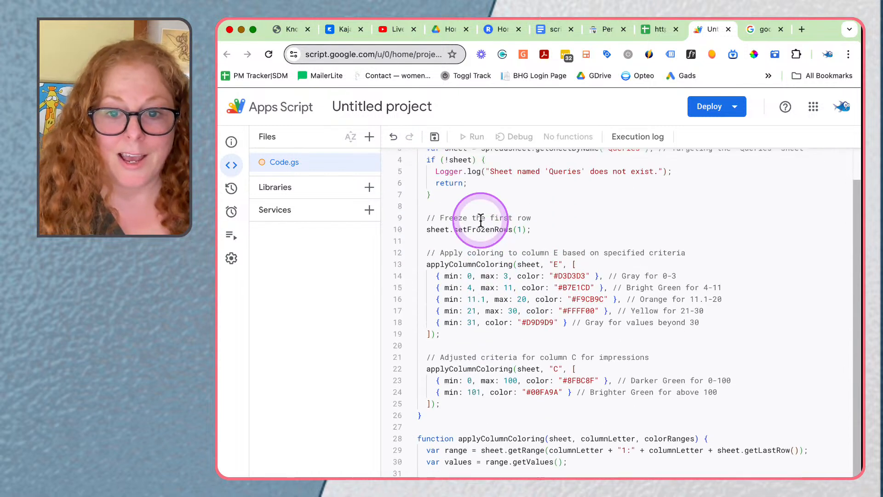
{"action": "left_click", "coordinate": [370, 166]}
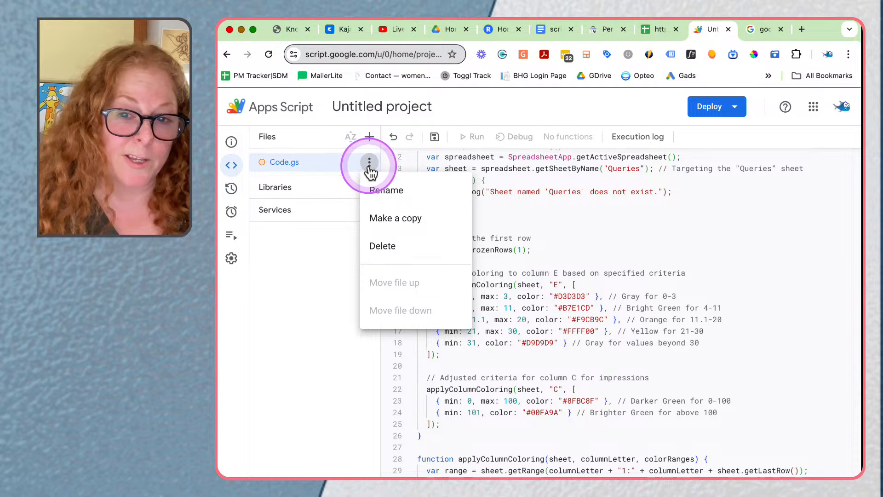
{"action": "left_click", "coordinate": [394, 195]}
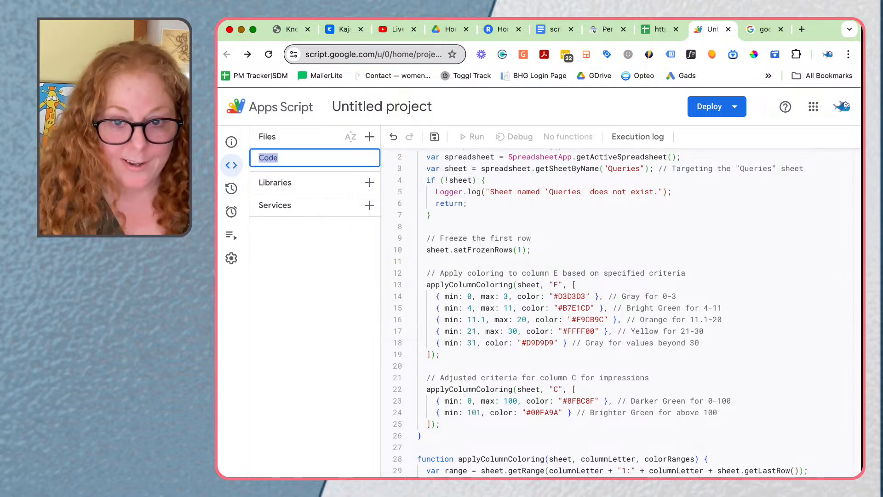
{"action": "type", "text": "Keyword position"}
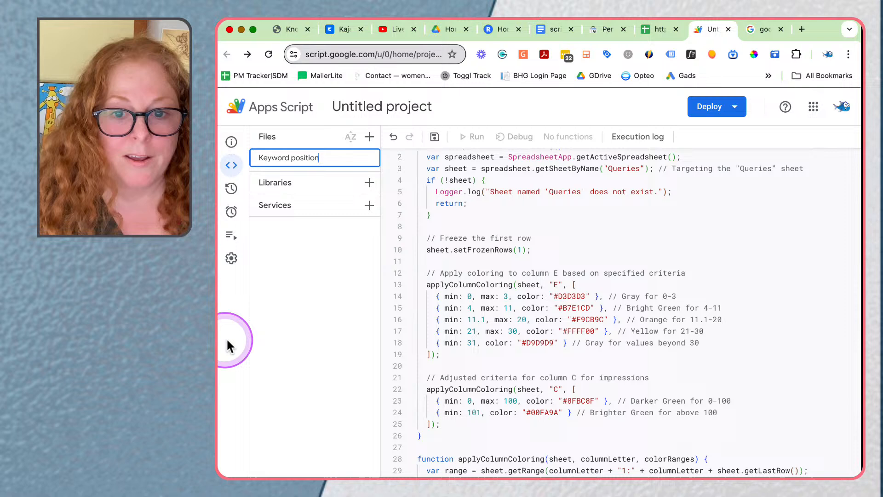
{"action": "left_click", "coordinate": [292, 306]}
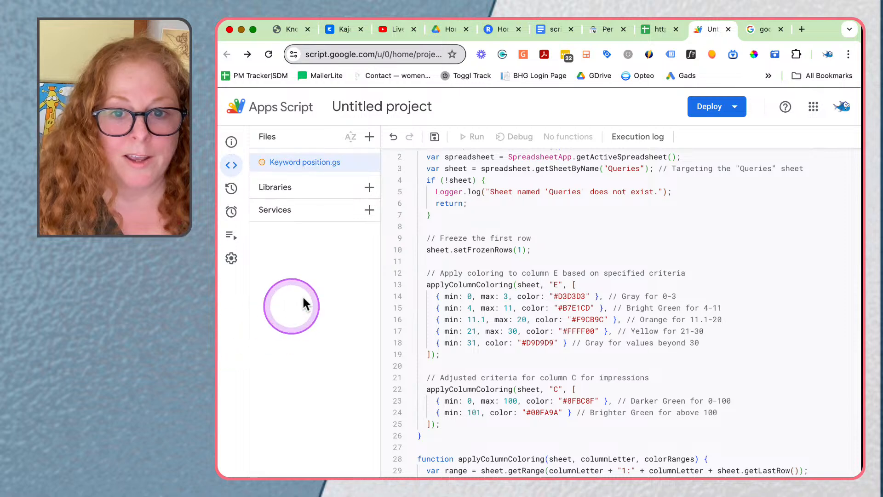
Step: Save the Apps Script project and run the updateSheetFormatting function
{"action": "left_click", "coordinate": [713, 105]}
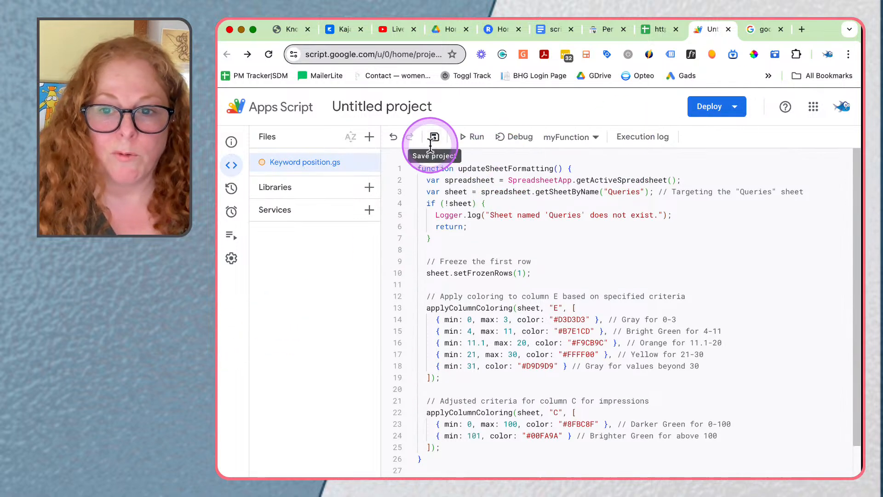
{"action": "left_click", "coordinate": [434, 136]}
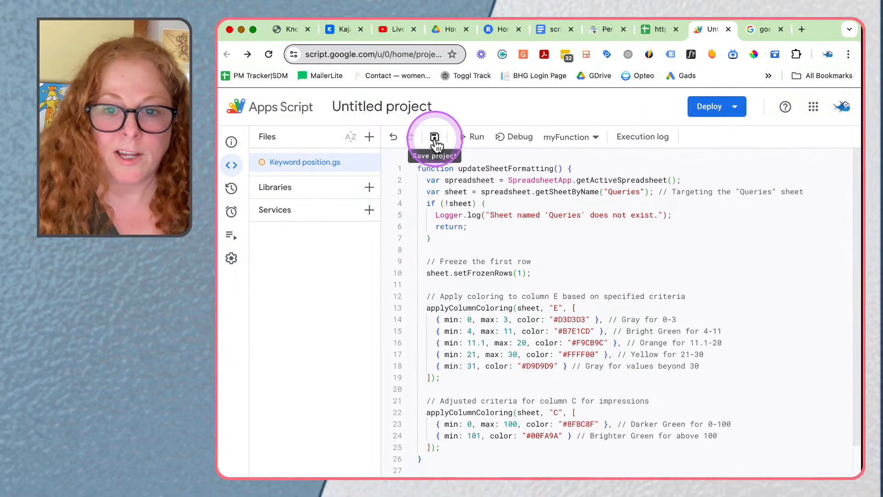
{"action": "left_click", "coordinate": [473, 138]}
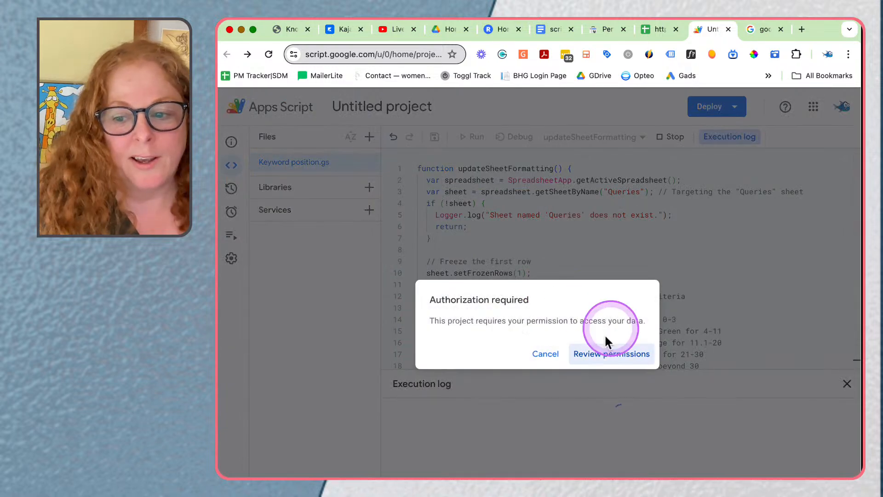
Step: Review the project's permissions and try to authorize its Google Sheets access with the listed company account
{"action": "left_click", "coordinate": [588, 364]}
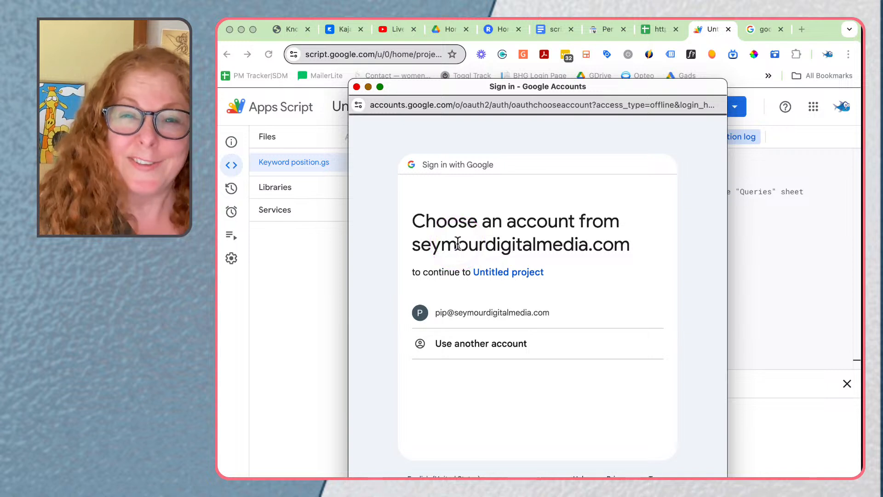
{"action": "left_click", "coordinate": [498, 313]}
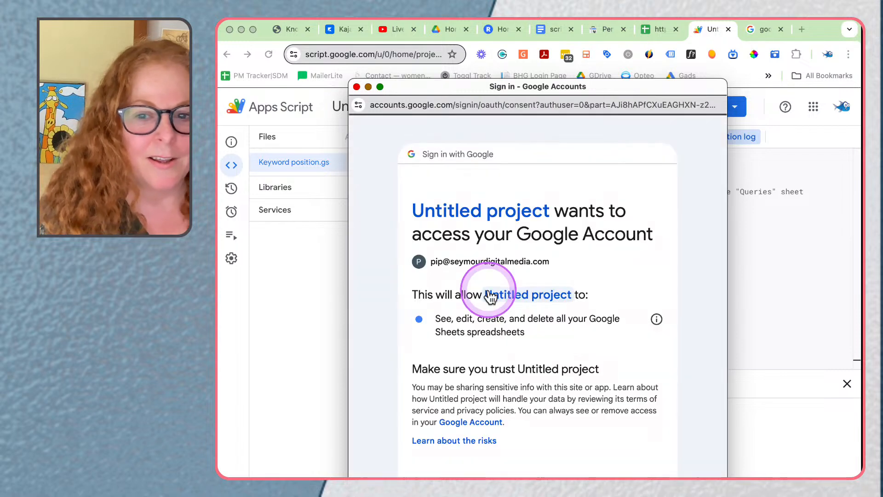
{"action": "left_click", "coordinate": [592, 467]}
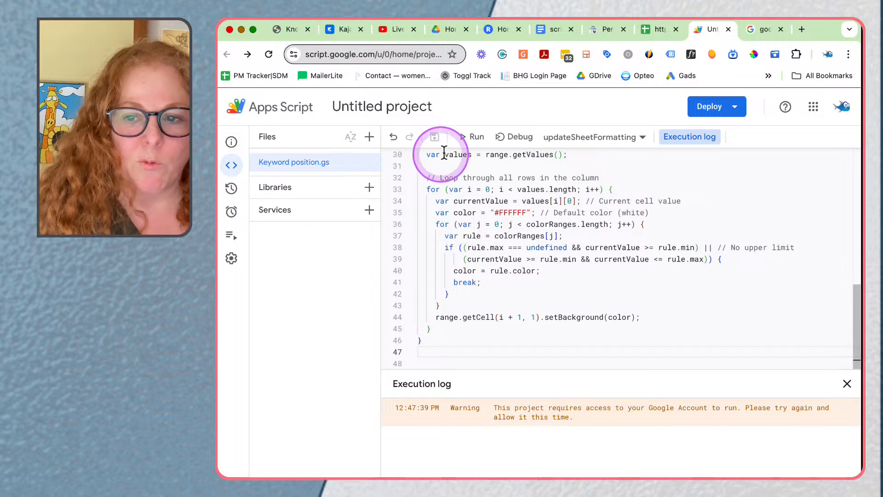
Step: Run updateSheetFormatting again and authorize the project's access with the listed company account
{"action": "left_click", "coordinate": [462, 137]}
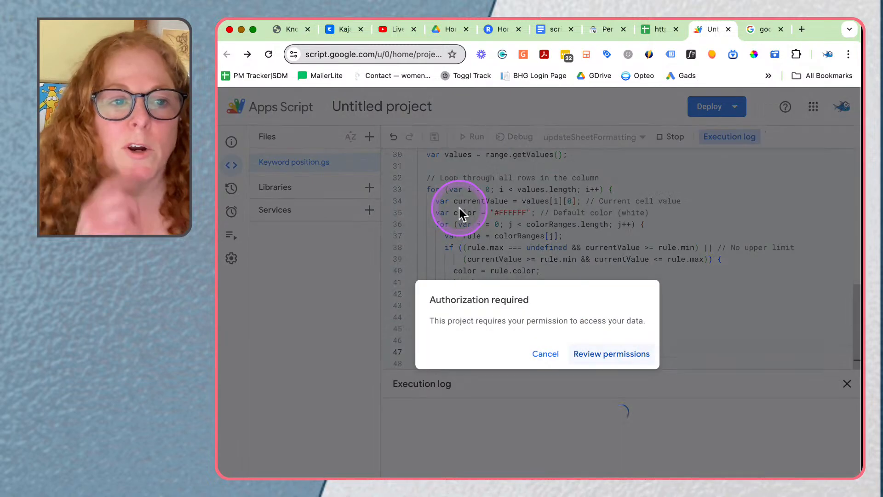
{"action": "left_click", "coordinate": [598, 355]}
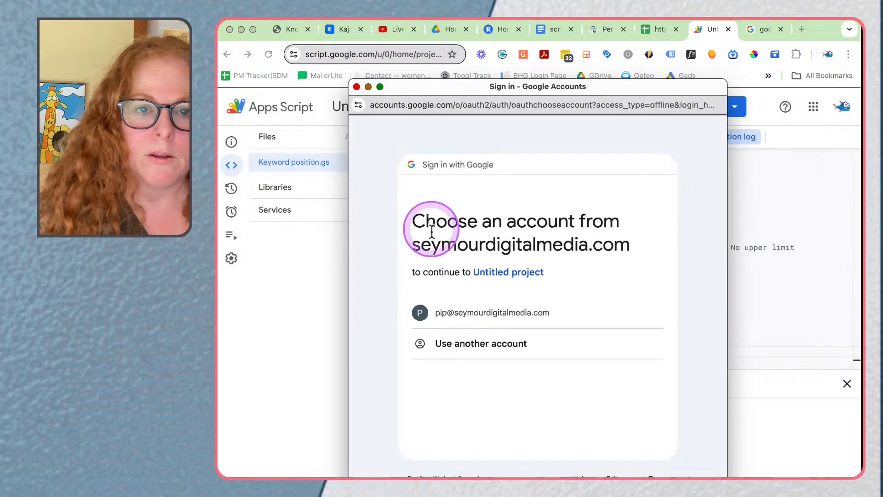
{"action": "left_click", "coordinate": [471, 313]}
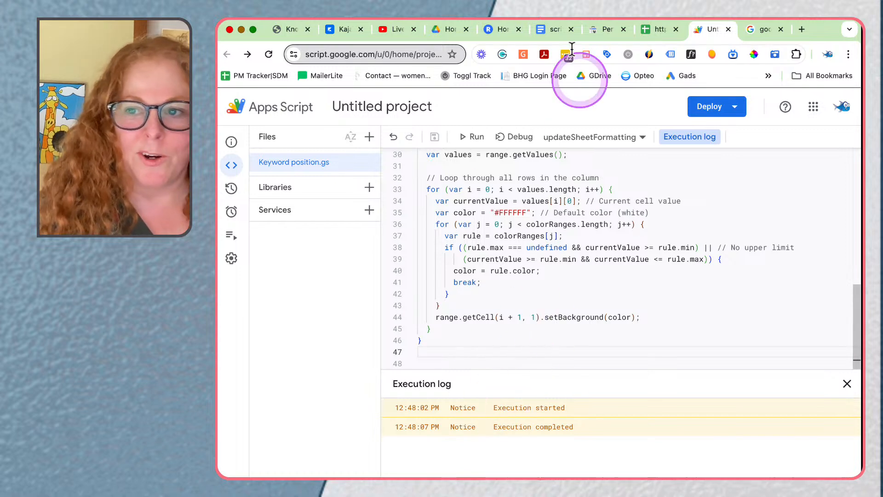
Step: Copy the addNewHeadings and onOpen functions below the Header label in the script document
{"action": "left_click", "coordinate": [549, 28]}
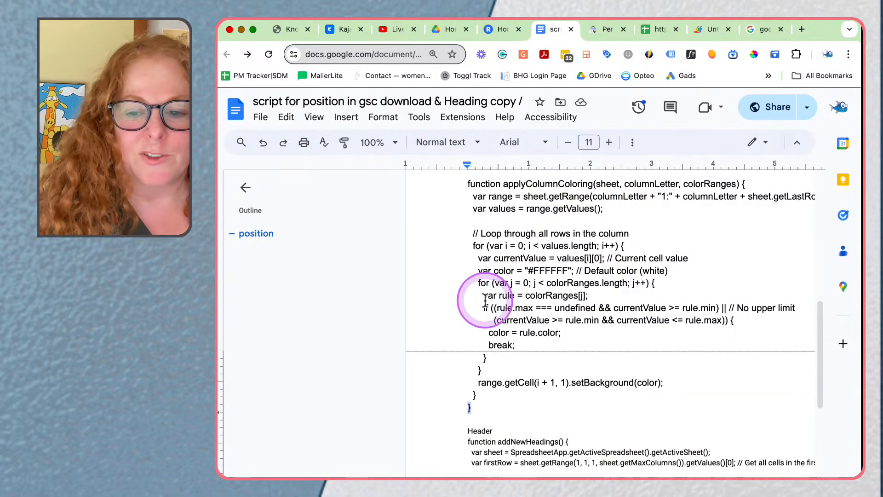
{"action": "scroll", "coordinate": [485, 301], "scroll_direction": "down", "scroll_amount": 10}
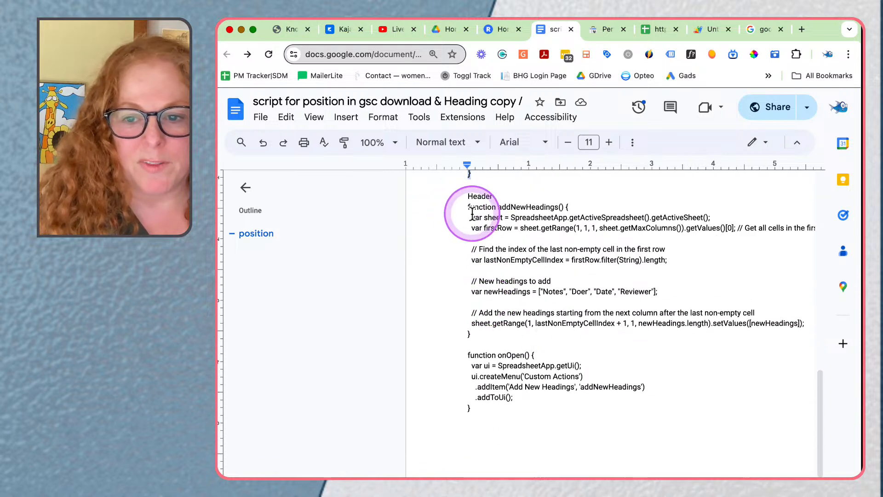
{"action": "left_click_drag", "start_coordinate": [467, 207], "coordinate": [548, 416]}
{"action": "right_click", "coordinate": [529, 391]}
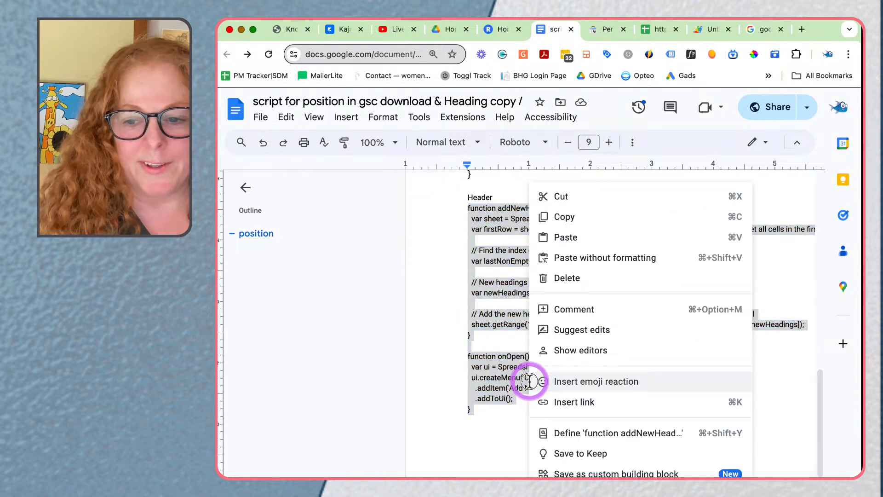
{"action": "left_click", "coordinate": [588, 227]}
Step: Return to the Apps Script project and add a new script file named "hearder"
{"action": "left_click", "coordinate": [653, 29]}
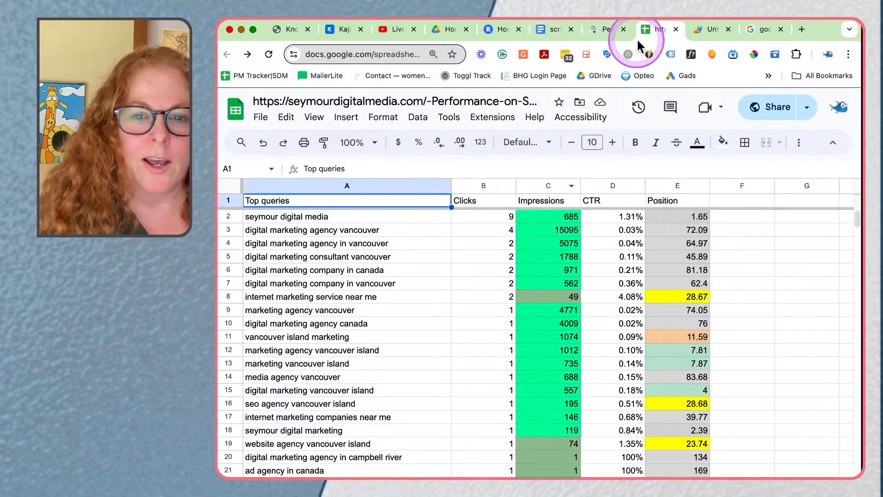
{"action": "left_click", "coordinate": [699, 31]}
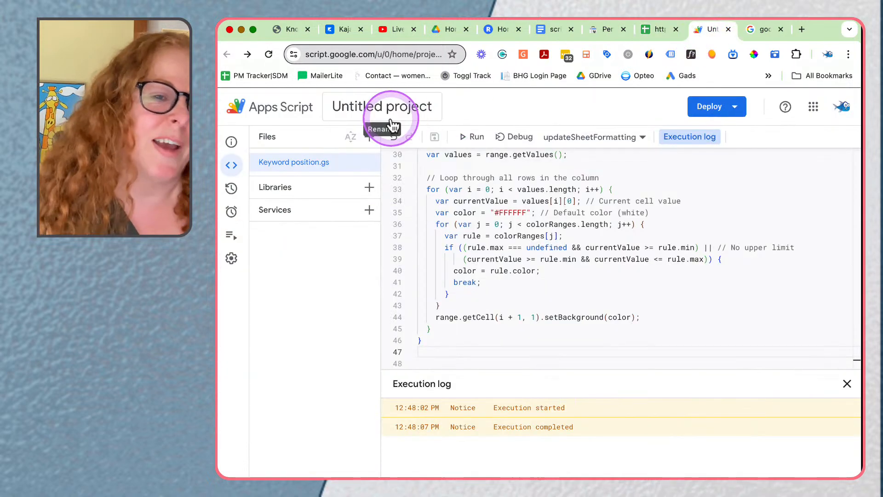
{"action": "left_click", "coordinate": [369, 138]}
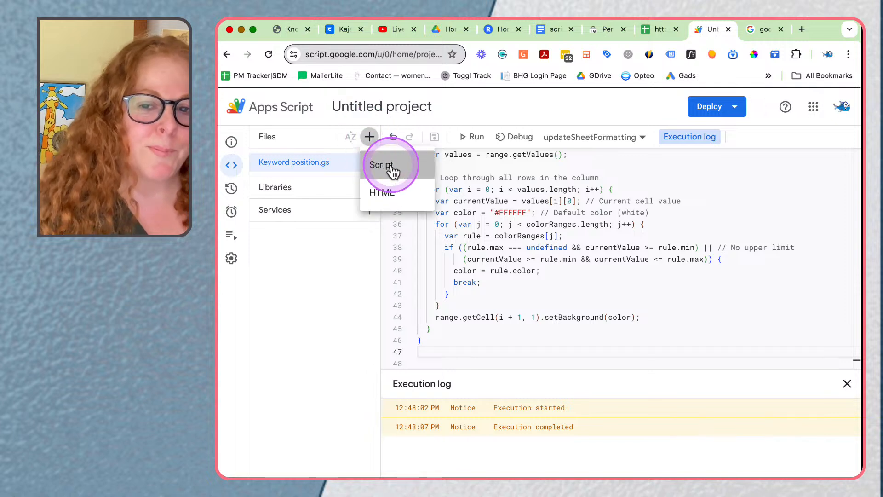
{"action": "left_click", "coordinate": [391, 169]}
{"action": "type", "text": "h"}
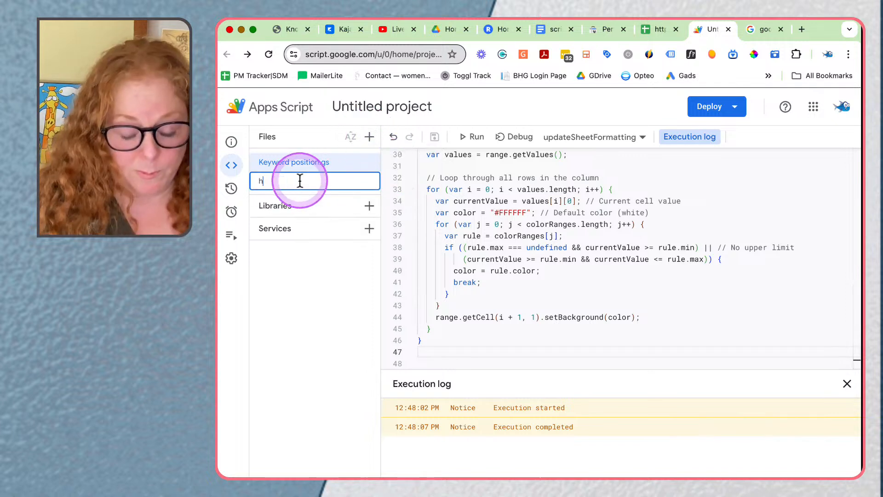
{"action": "type", "text": "earder"}
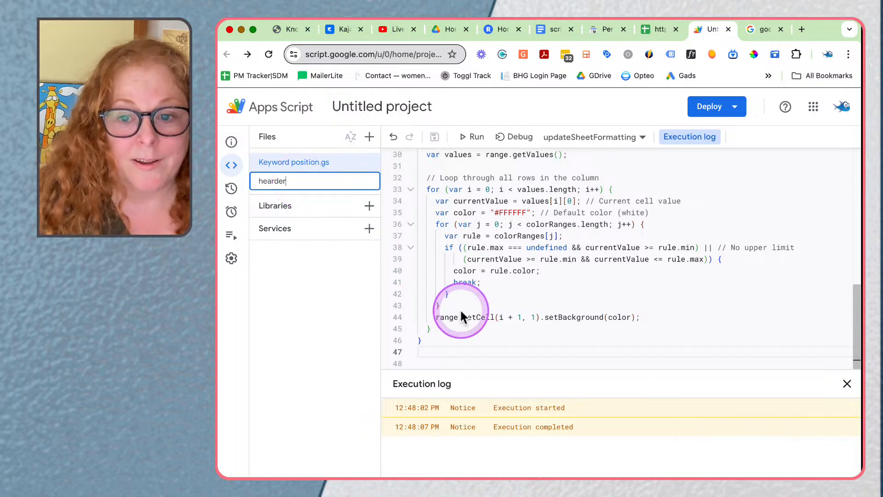
{"action": "left_click", "coordinate": [319, 352]}
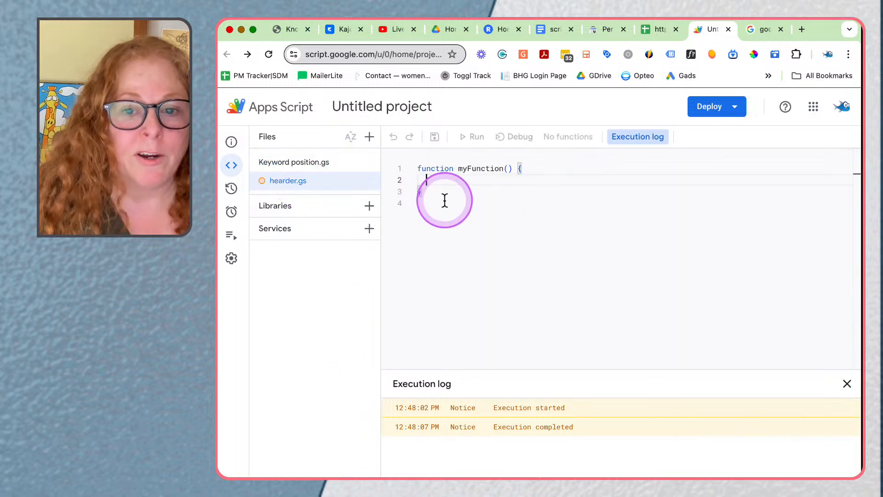
Step: Replace the placeholder myFunction code in hearder.gs with the copied heading script
{"action": "left_click_drag", "start_coordinate": [428, 193], "coordinate": [398, 164]}
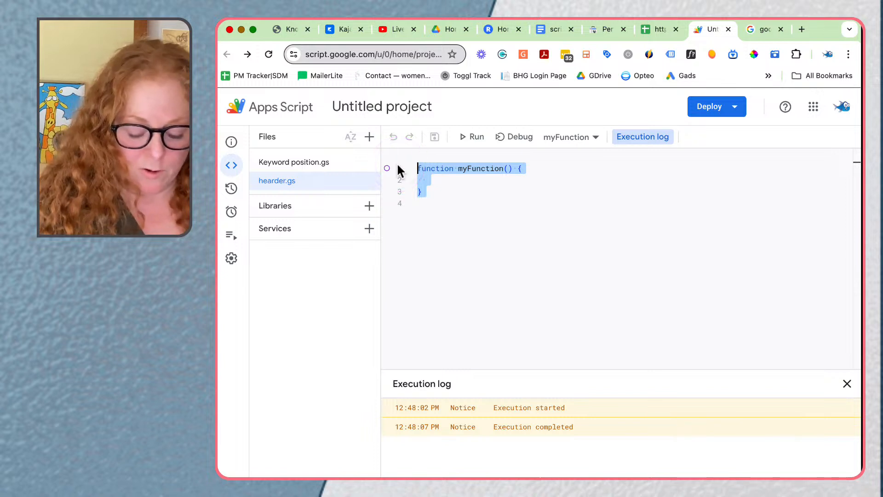
{"action": "key", "text": "super+v"}
{"action": "left_click", "coordinate": [398, 170]}
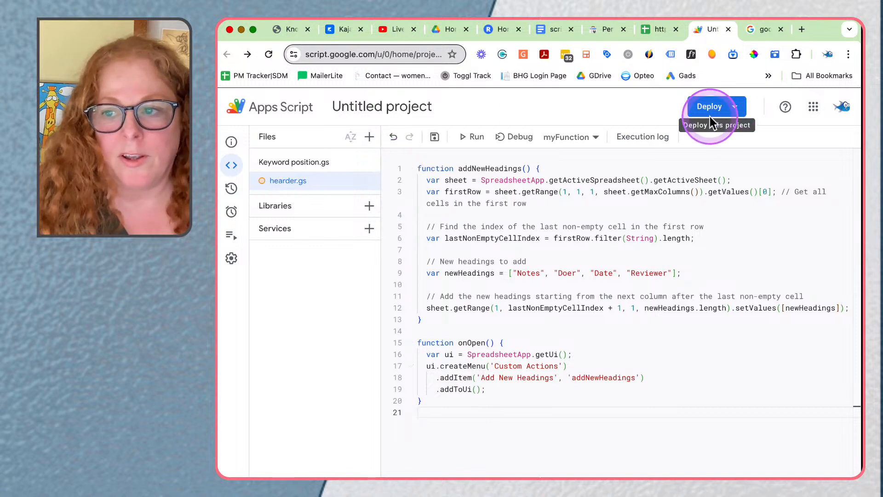
Step: Save the project and run the addNewHeadings function
{"action": "left_click", "coordinate": [434, 137]}
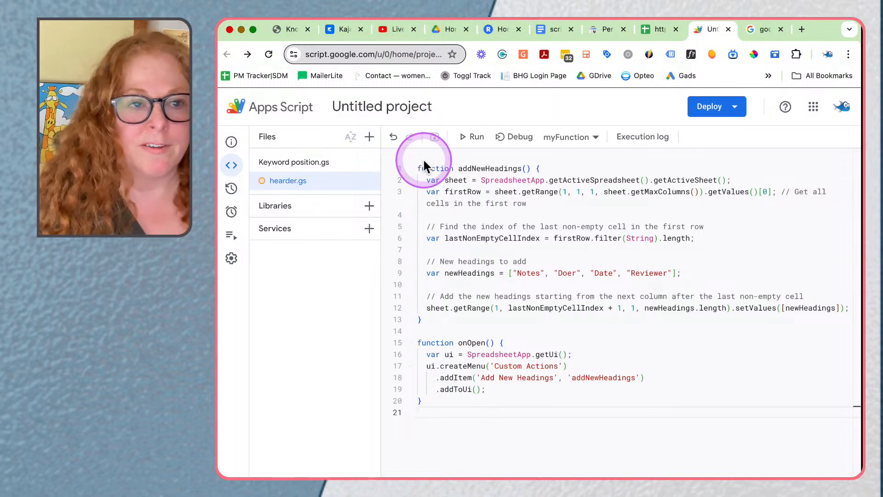
{"action": "left_click", "coordinate": [464, 146]}
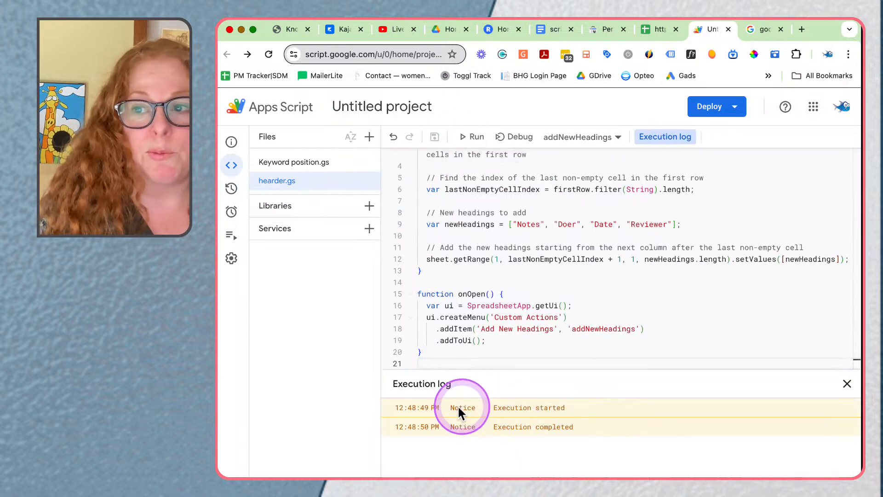
Step: Switch to the exported queries spreadsheet and examine the Notes, Doer, Date and Reviewer headings alongside the colour-coded columns
{"action": "left_click", "coordinate": [651, 29]}
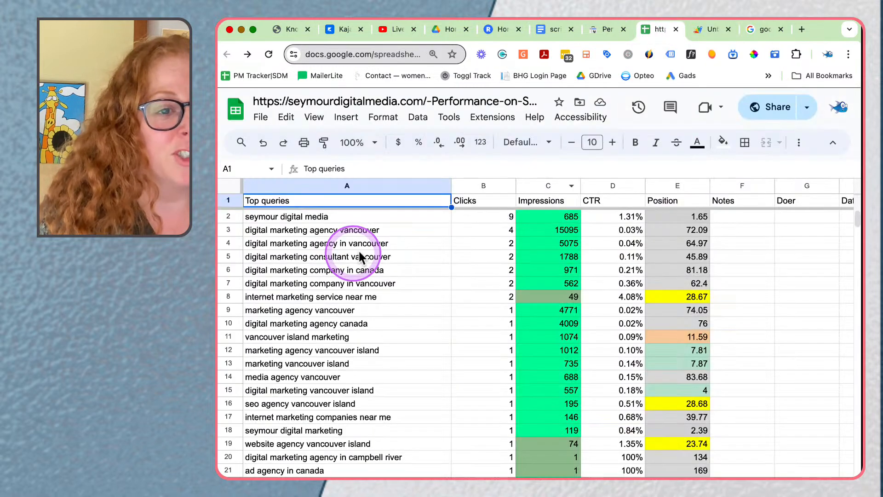
{"action": "scroll", "coordinate": [373, 237], "scroll_direction": "down", "scroll_amount": 3}
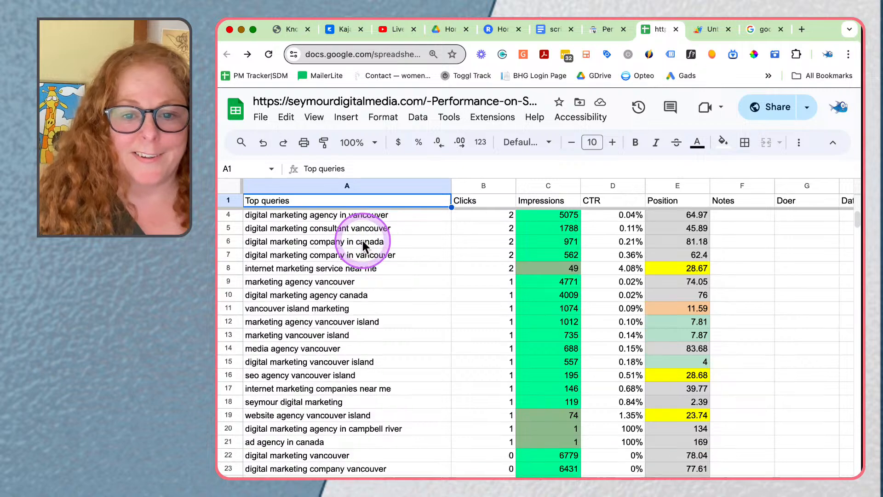
{"action": "scroll", "coordinate": [366, 244], "scroll_direction": "up", "scroll_amount": 3}
{"action": "scroll", "coordinate": [364, 244], "scroll_direction": "right", "scroll_amount": 3}
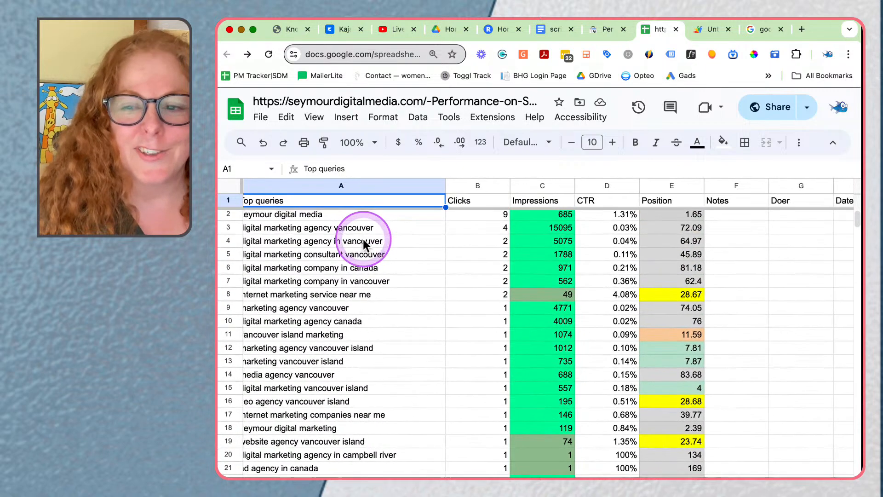
{"action": "scroll", "coordinate": [775, 221], "scroll_direction": "right", "scroll_amount": 3}
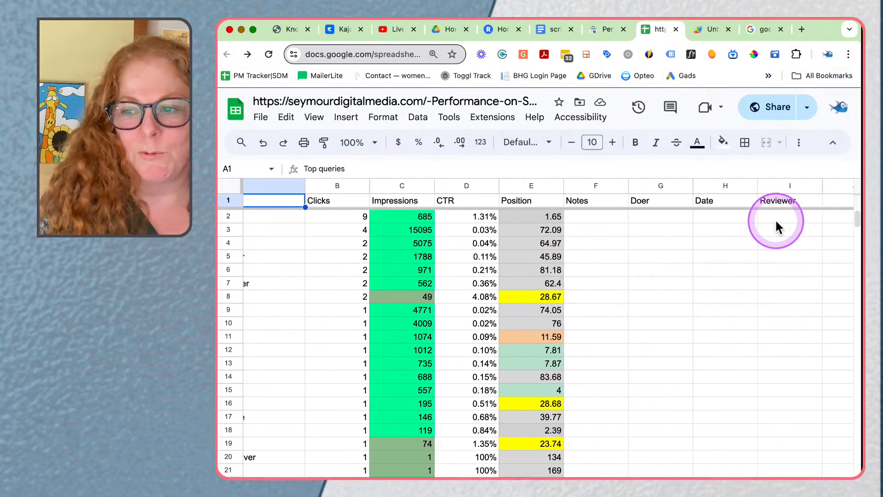
{"action": "left_click_drag", "start_coordinate": [562, 223], "coordinate": [765, 217]}
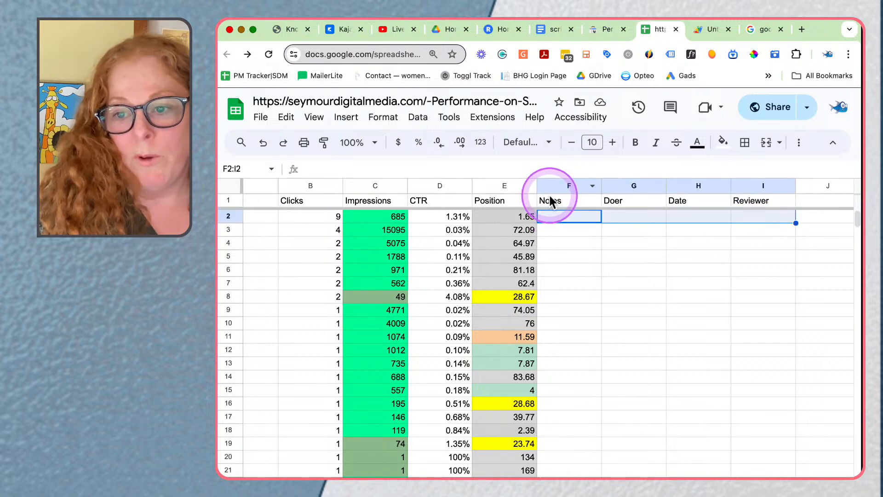
{"action": "left_click_drag", "start_coordinate": [556, 198], "coordinate": [749, 209]}
{"action": "scroll", "coordinate": [656, 228], "scroll_direction": "down", "scroll_amount": 1}
{"action": "scroll", "coordinate": [657, 235], "scroll_direction": "left", "scroll_amount": 5}
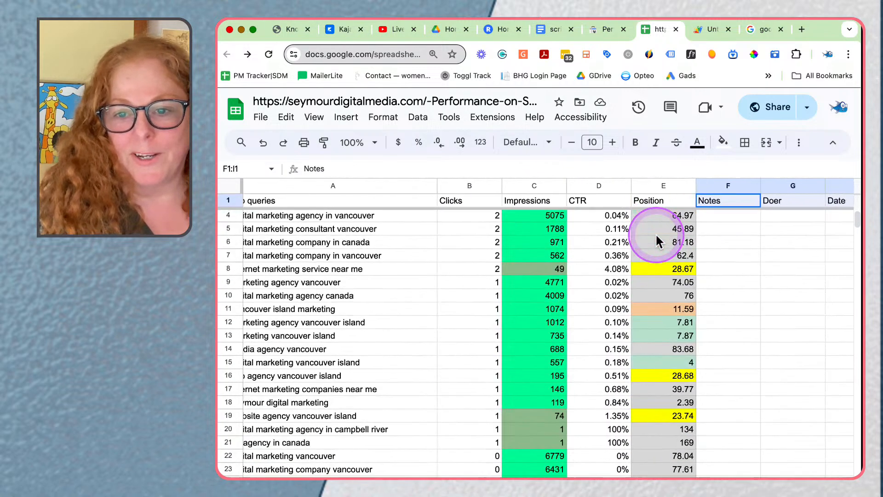
{"action": "scroll", "coordinate": [584, 287], "scroll_direction": "up", "scroll_amount": 1}
{"action": "scroll", "coordinate": [581, 296], "scroll_direction": "right", "scroll_amount": 1}
{"action": "scroll", "coordinate": [500, 305], "scroll_direction": "left", "scroll_amount": 2}
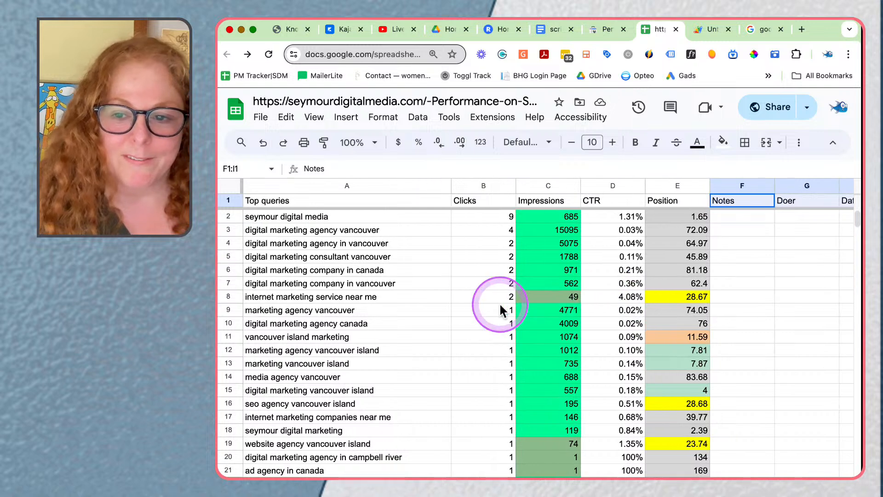
{"action": "scroll", "coordinate": [500, 305], "scroll_direction": "right", "scroll_amount": 1}
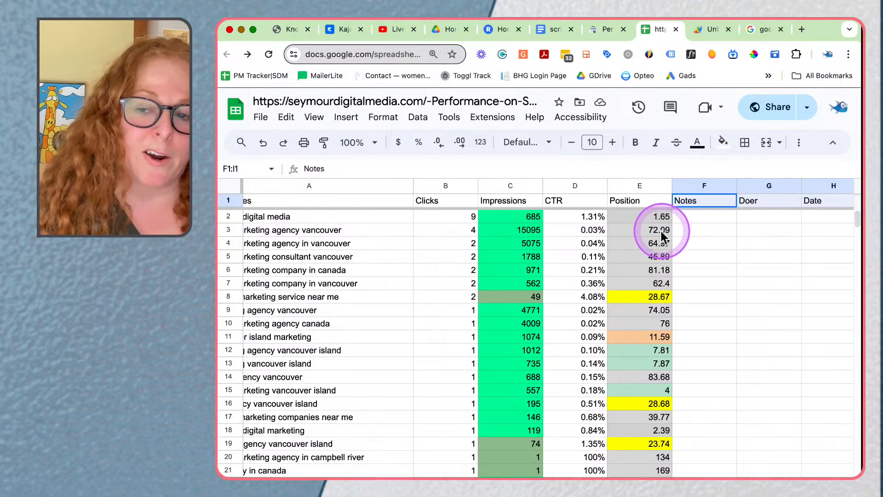
{"action": "scroll", "coordinate": [455, 233], "scroll_direction": "left", "scroll_amount": 2}
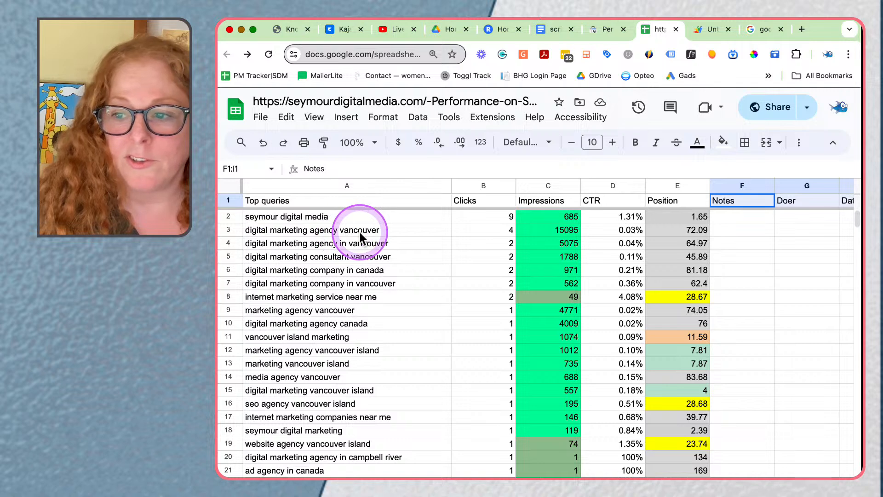
{"action": "scroll", "coordinate": [440, 229], "scroll_direction": "right", "scroll_amount": 2}
{"action": "scroll", "coordinate": [440, 228], "scroll_direction": "left", "scroll_amount": 2}
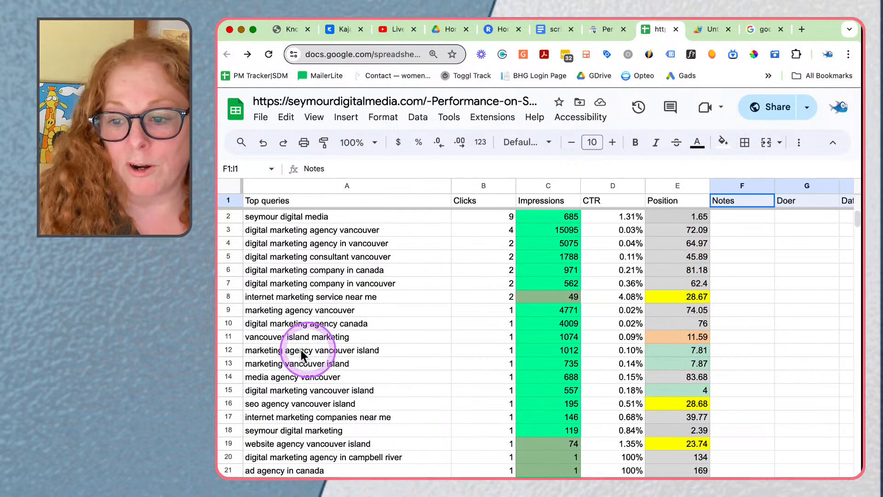
Step: Examine the clicks, impressions and position of the "marketing vancouver island" query in row 13
{"action": "left_click", "coordinate": [229, 363]}
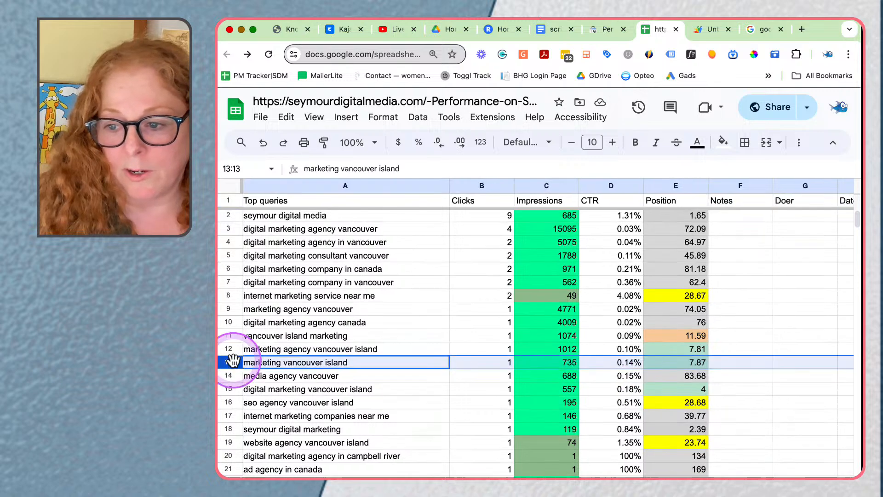
{"action": "scroll", "coordinate": [345, 361], "scroll_direction": "down", "scroll_amount": 1}
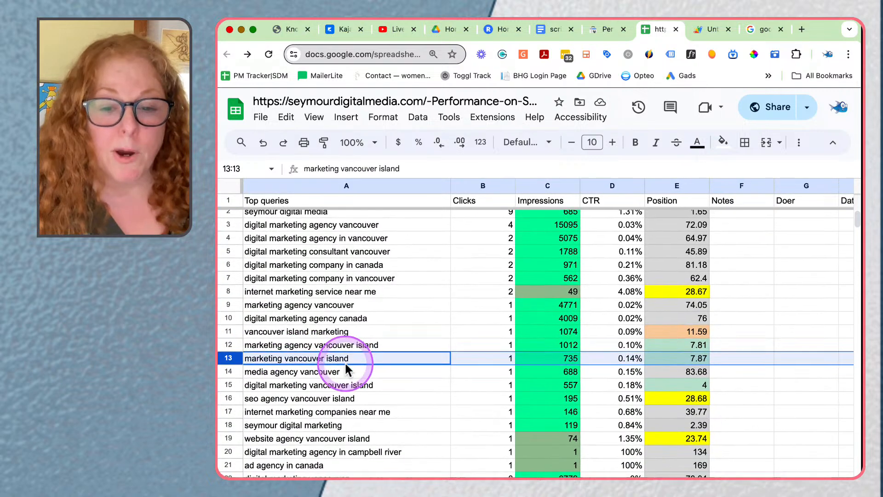
{"action": "scroll", "coordinate": [605, 361], "scroll_direction": "right", "scroll_amount": 1}
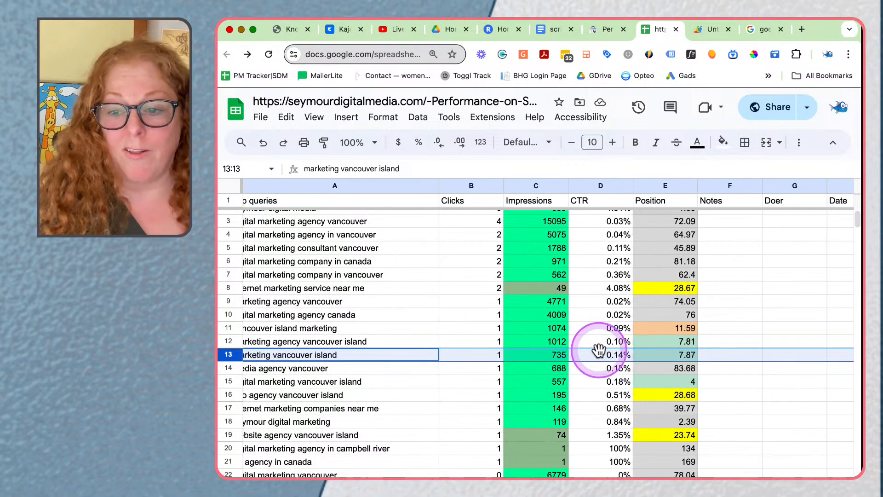
{"action": "scroll", "coordinate": [621, 354], "scroll_direction": "right", "scroll_amount": 1}
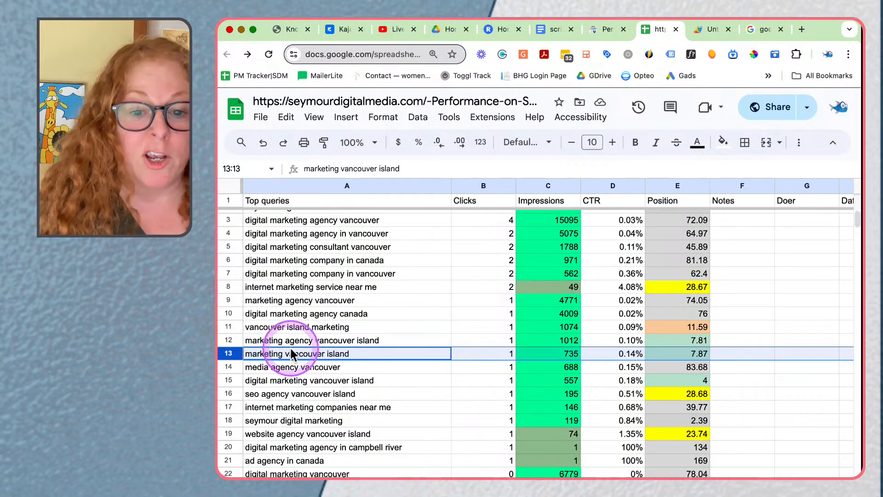
{"action": "scroll", "coordinate": [271, 354], "scroll_direction": "left", "scroll_amount": 1}
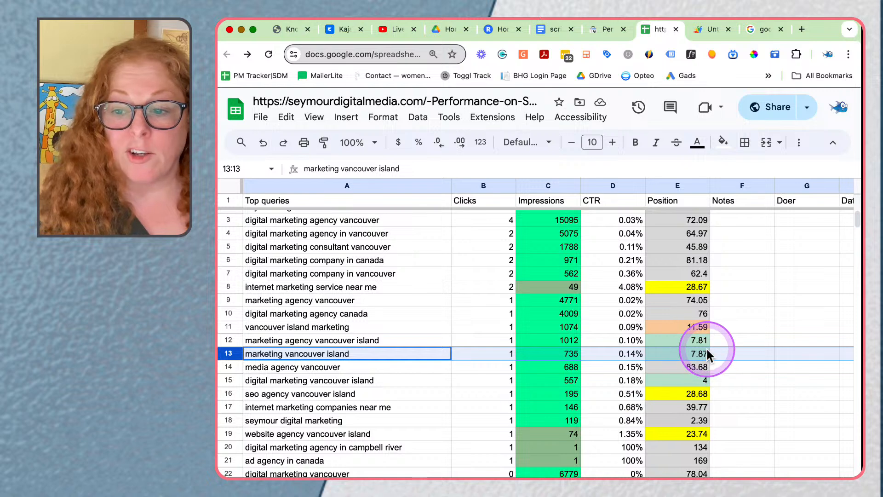
{"action": "scroll", "coordinate": [685, 349], "scroll_direction": "up", "scroll_amount": 1}
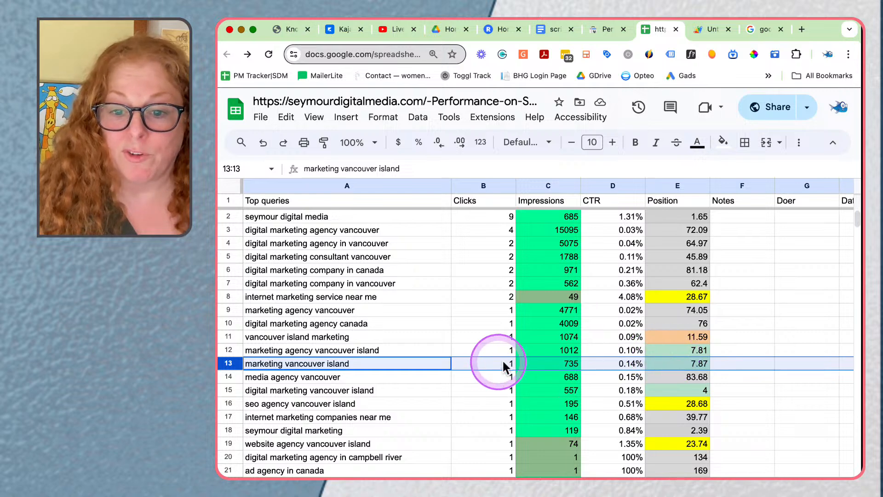
{"action": "left_click", "coordinate": [555, 365]}
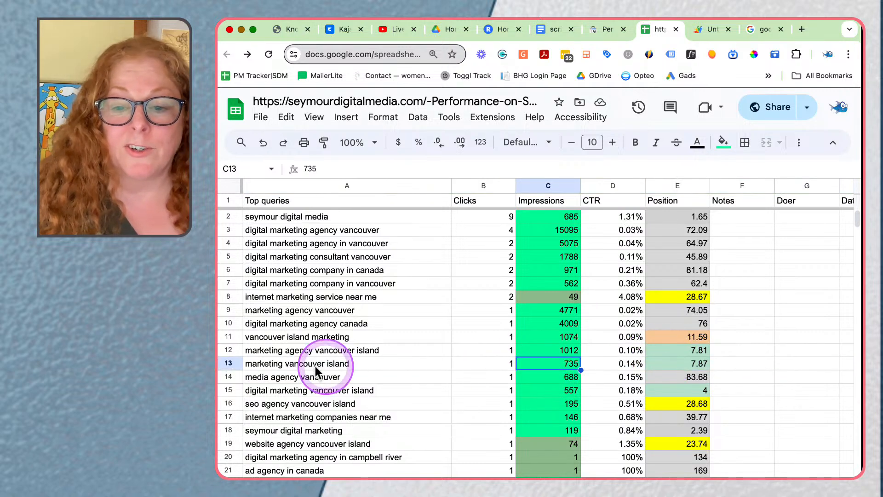
Step: Fill the entire "marketing agency vancouver island" row with light green
{"action": "left_click", "coordinate": [228, 351]}
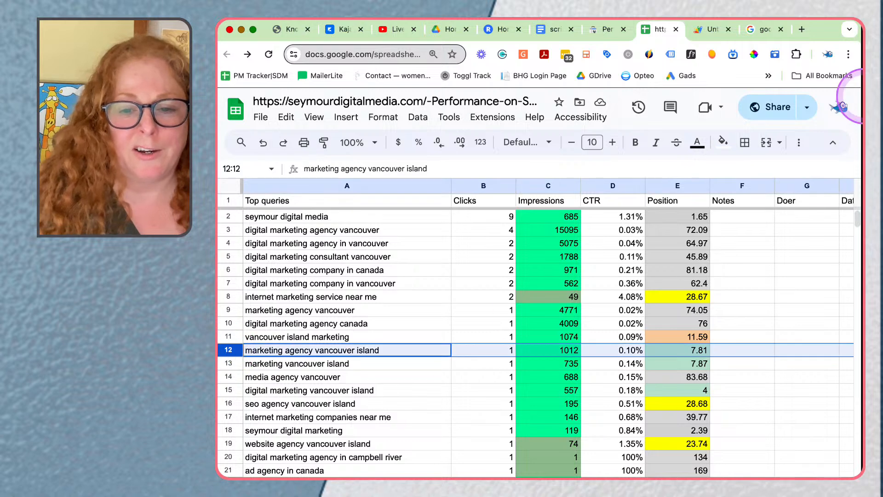
{"action": "left_click", "coordinate": [723, 142]}
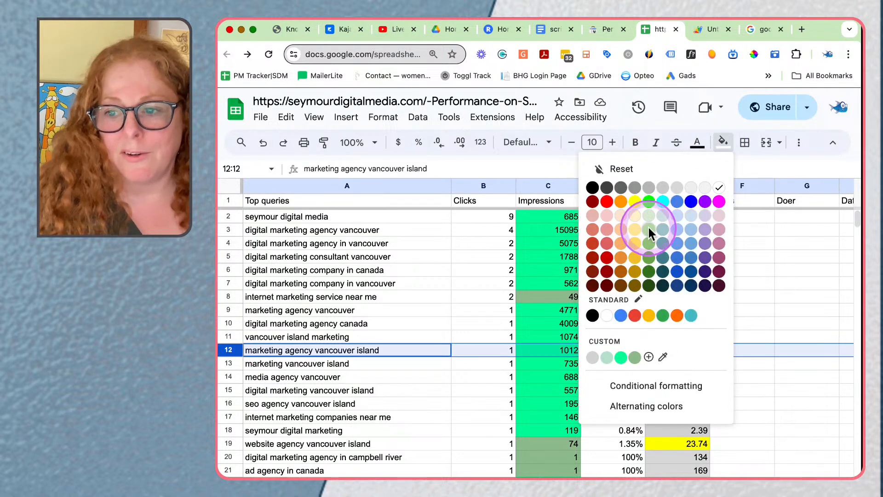
{"action": "left_click", "coordinate": [649, 229]}
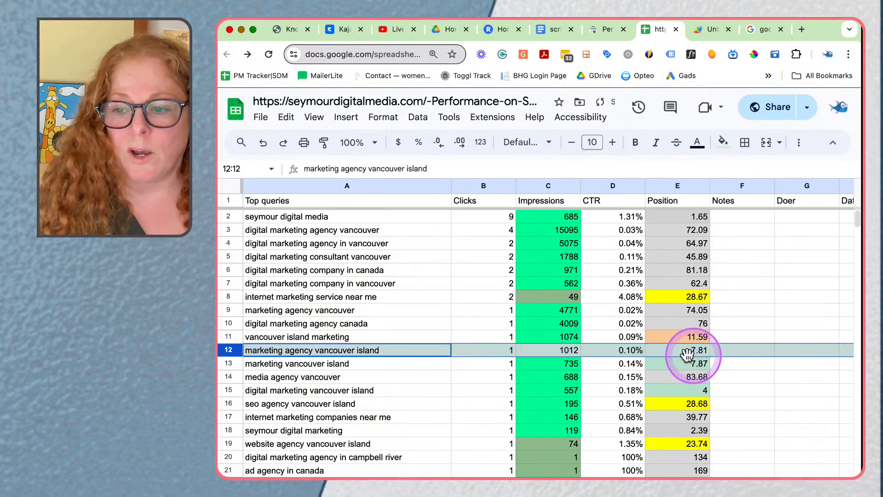
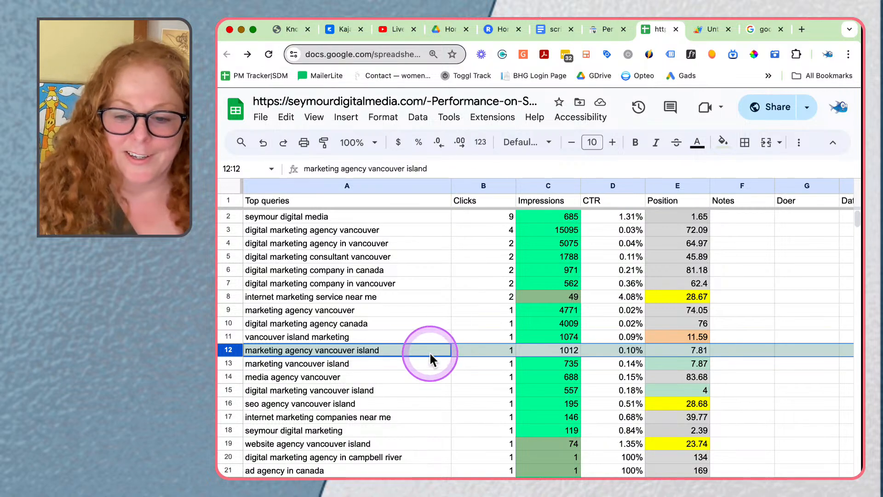
Step: Create a filter on the Top queries column
{"action": "scroll", "coordinate": [508, 294], "scroll_direction": "right", "scroll_amount": 1}
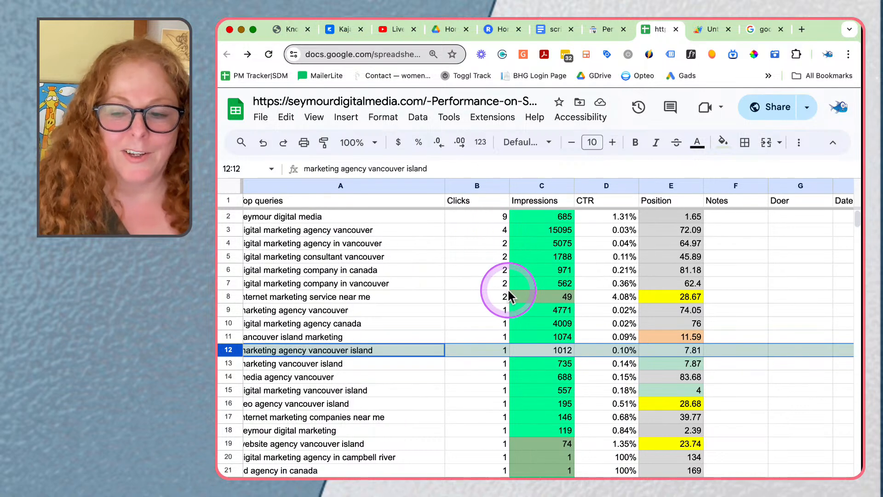
{"action": "scroll", "coordinate": [414, 276], "scroll_direction": "right", "scroll_amount": 2}
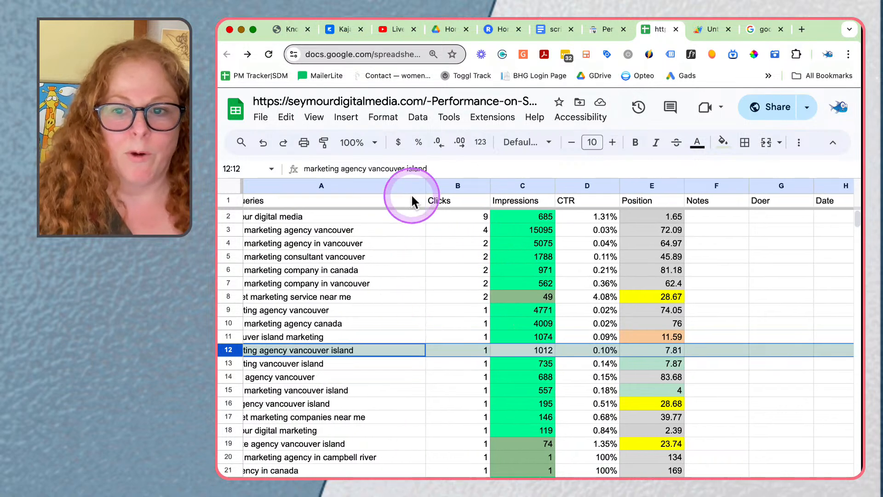
{"action": "scroll", "coordinate": [411, 193], "scroll_direction": "left", "scroll_amount": 3}
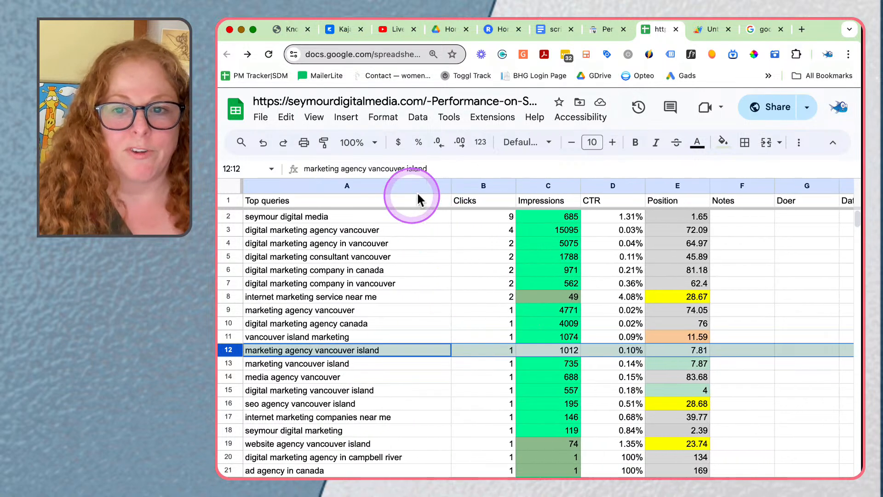
{"action": "left_click", "coordinate": [441, 186]}
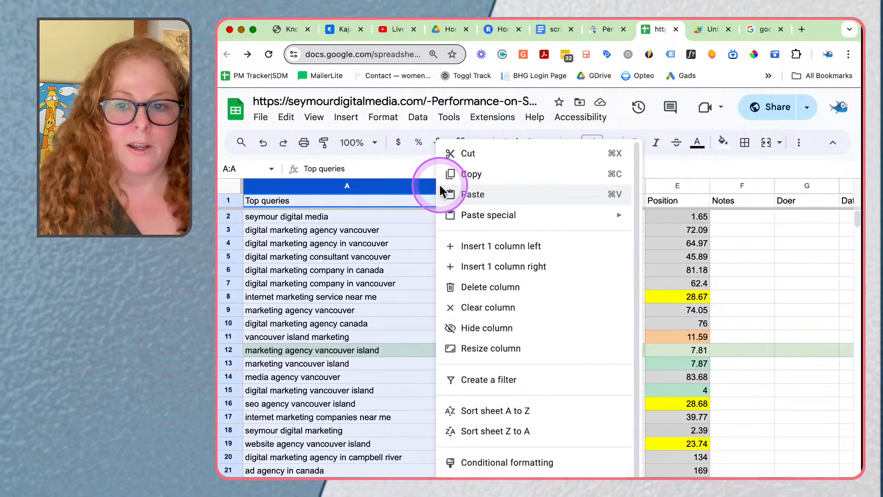
{"action": "left_click", "coordinate": [486, 379]}
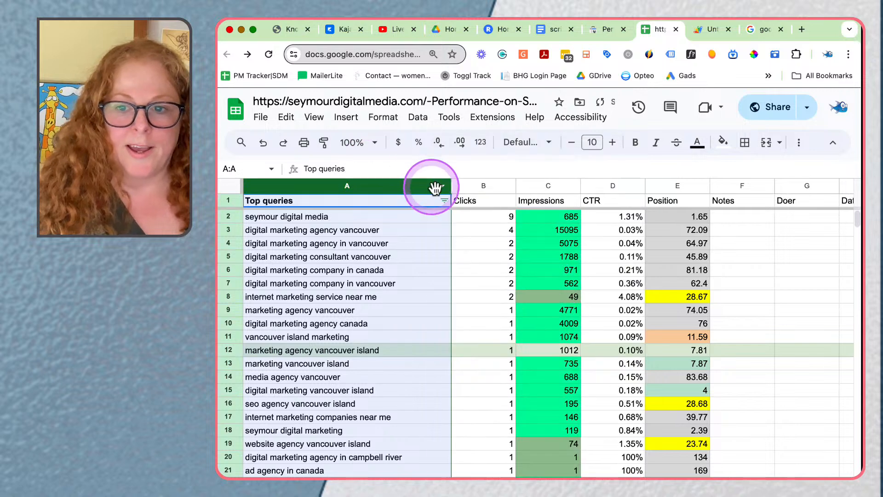
Step: Filter the Top queries column by values to exclude every query containing "seymour"
{"action": "left_click", "coordinate": [444, 201]}
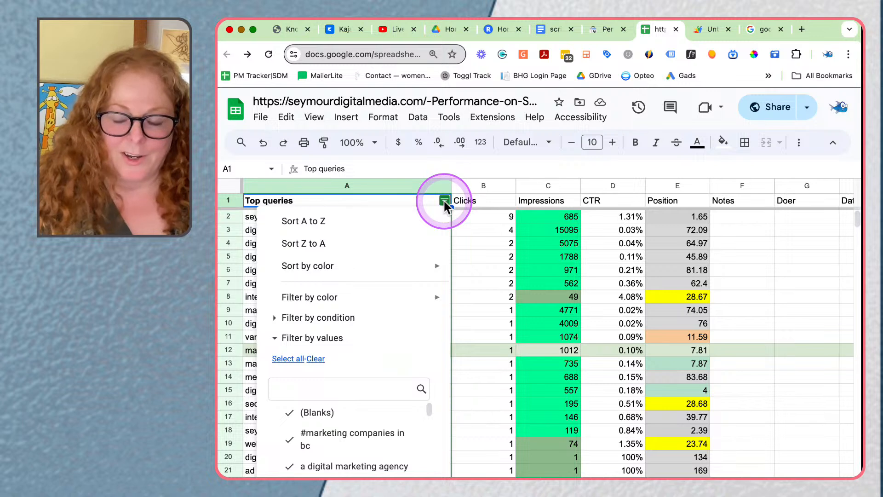
{"action": "left_click", "coordinate": [303, 387]}
{"action": "type", "text": "seymour"}
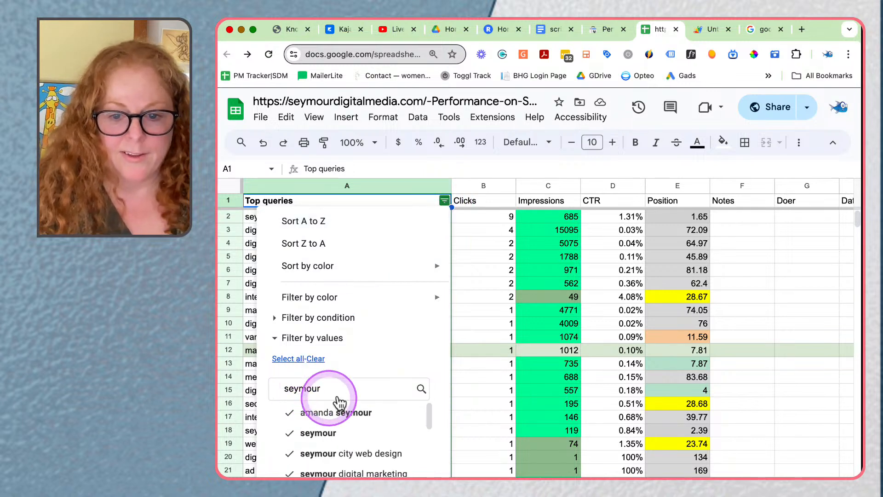
{"action": "left_click", "coordinate": [288, 358]}
{"action": "left_click", "coordinate": [316, 358]}
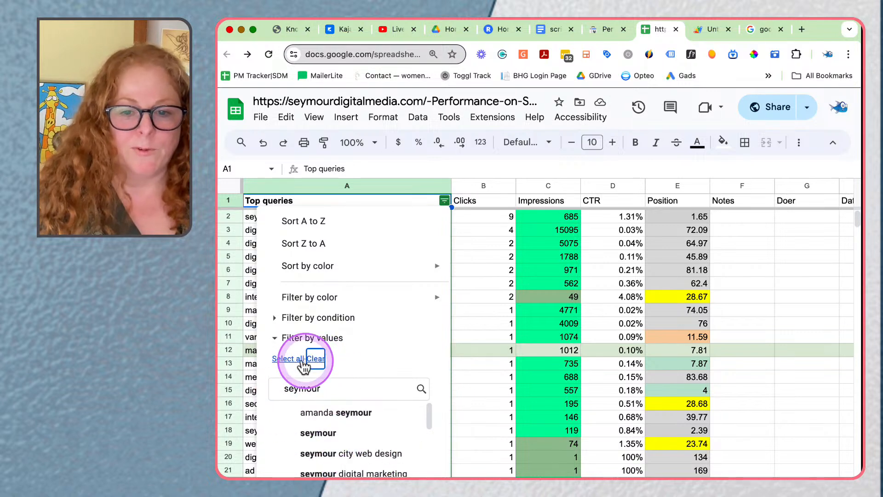
{"action": "left_click", "coordinate": [416, 492]}
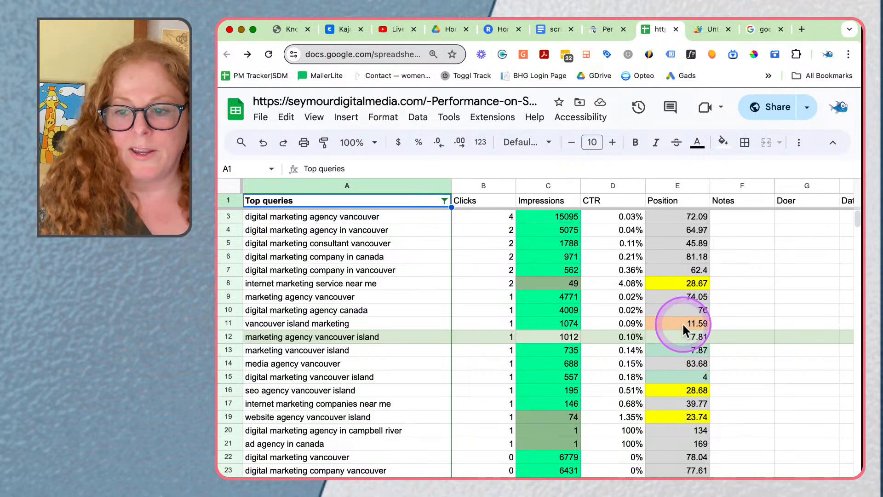
Step: Examine the Impressions, Position and CTR columns for the remaining queries
{"action": "left_click", "coordinate": [548, 301]}
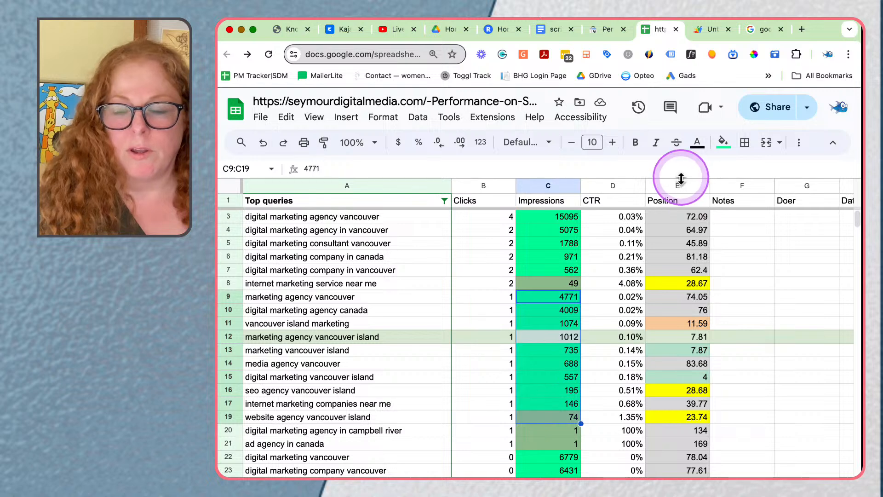
{"action": "left_click", "coordinate": [543, 186]}
{"action": "left_click", "coordinate": [680, 186]}
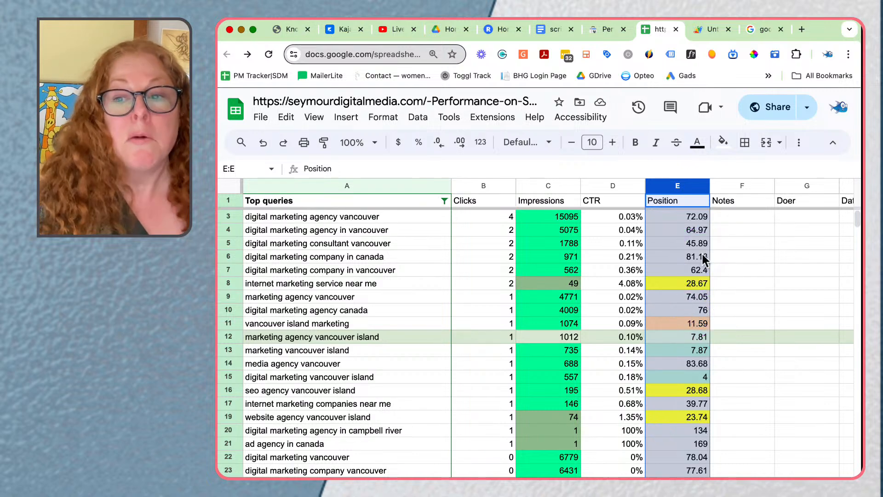
{"action": "left_click", "coordinate": [612, 186]}
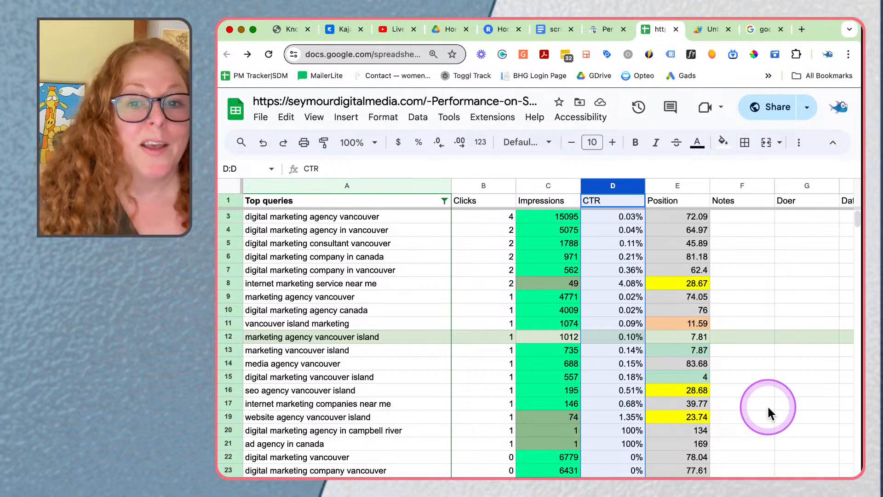
Step: Switch to Google Search Console and remove the page filter from the search results performance report
{"action": "left_click", "coordinate": [599, 29]}
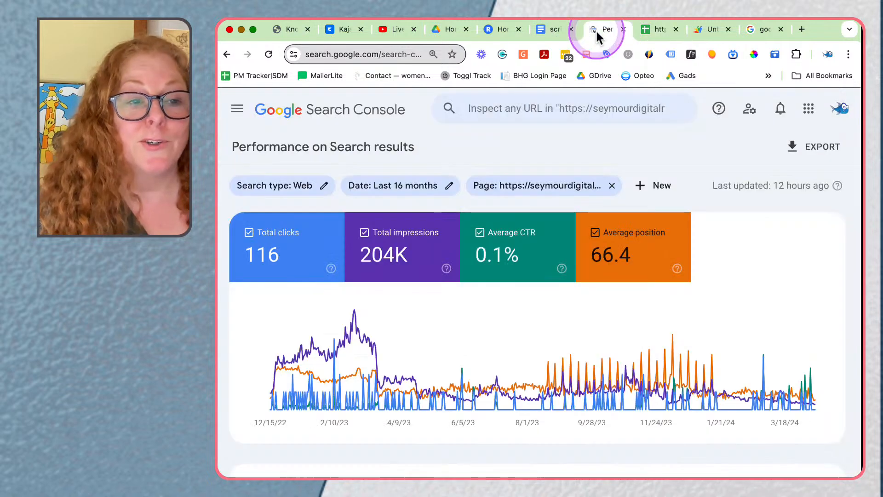
{"action": "left_click", "coordinate": [237, 109]}
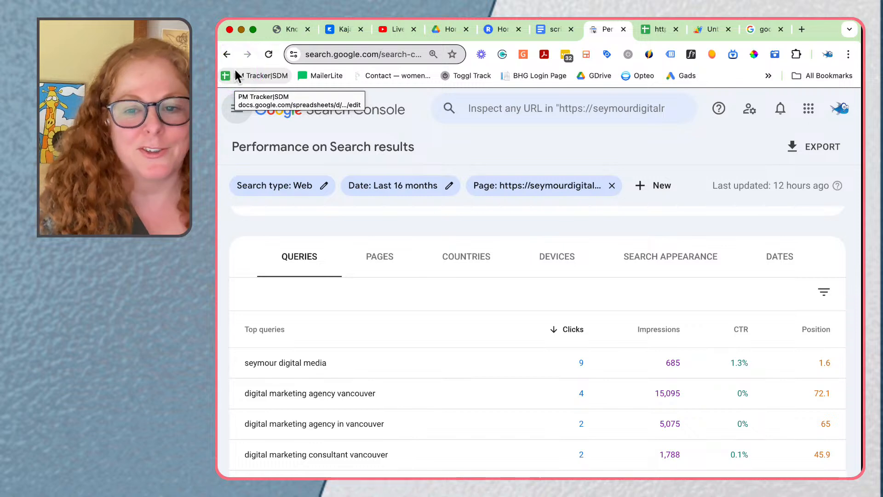
{"action": "left_click", "coordinate": [612, 186]}
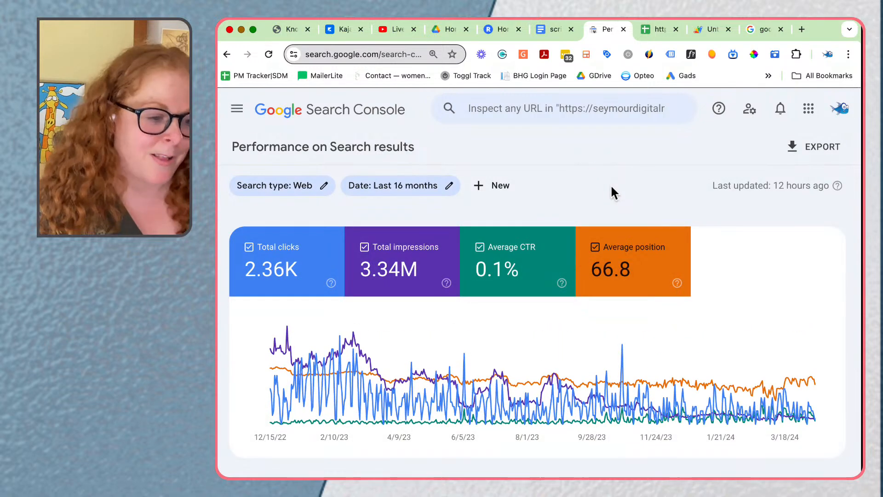
Step: Start a new query filter with the keyword "Course", and enter "class" as the first keyword of a query comparison
{"action": "left_click", "coordinate": [494, 190]}
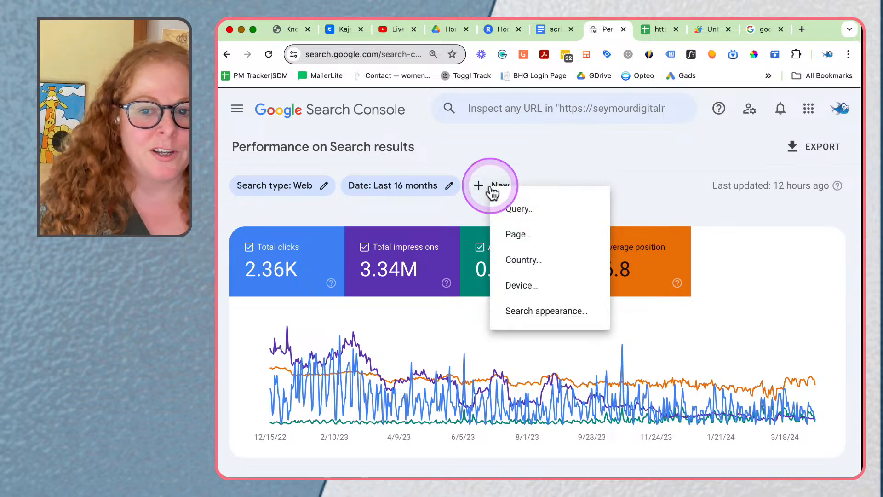
{"action": "left_click", "coordinate": [520, 213]}
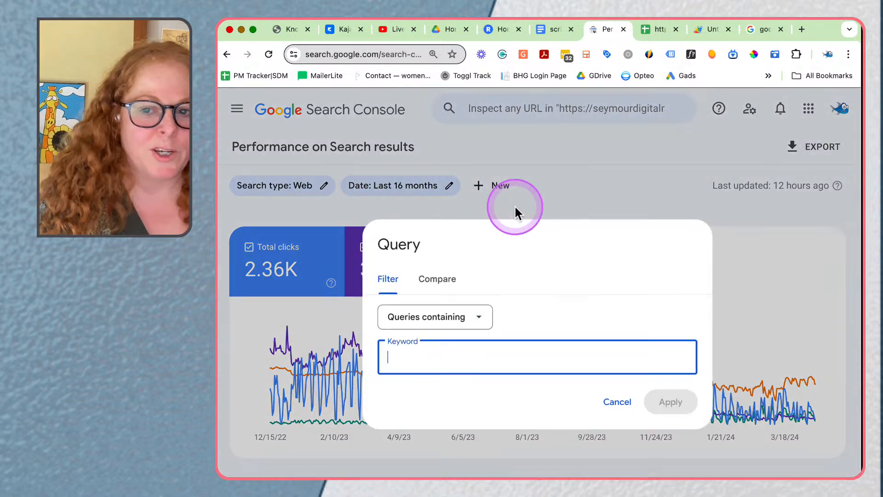
{"action": "type", "text": "Course"}
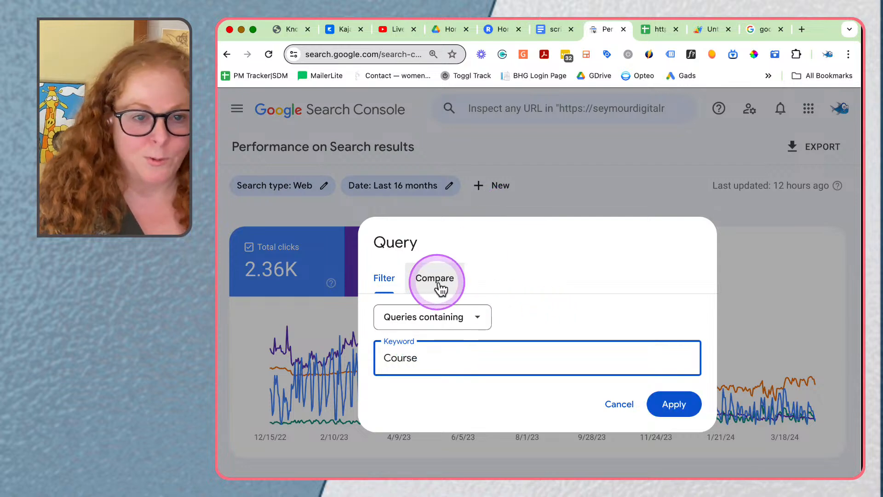
{"action": "left_click", "coordinate": [444, 285]}
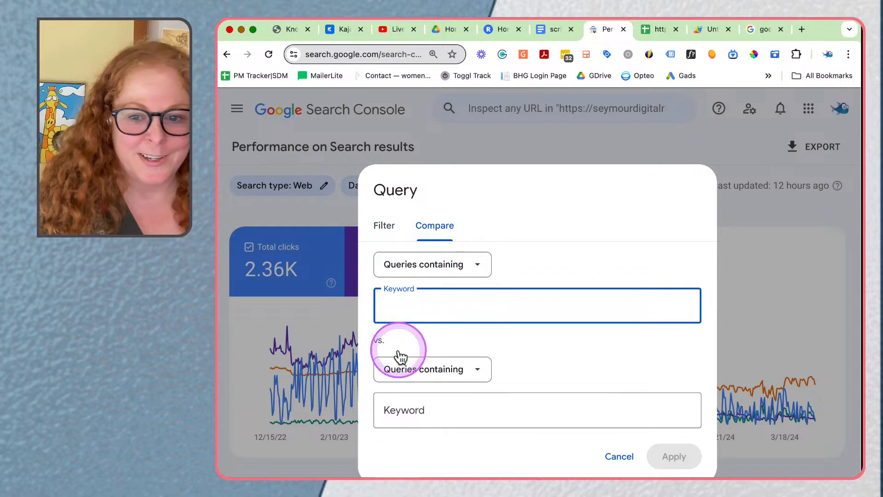
{"action": "type", "text": "c"}
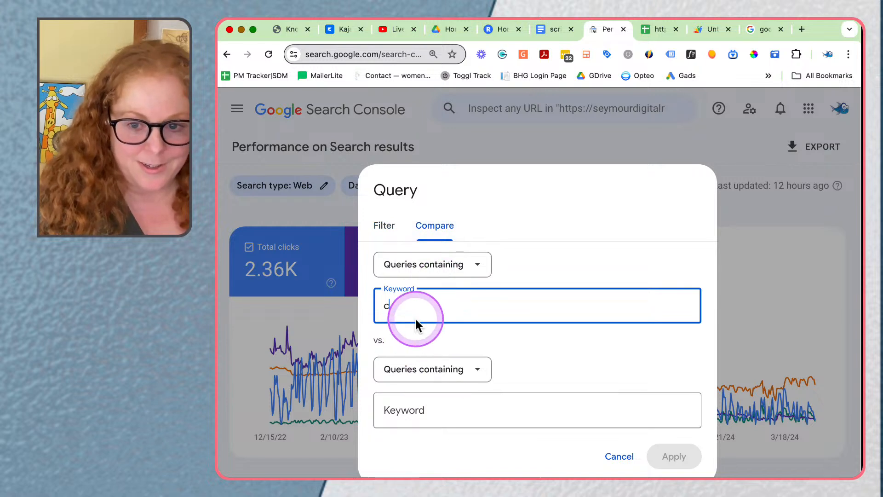
{"action": "type", "text": "lass"}
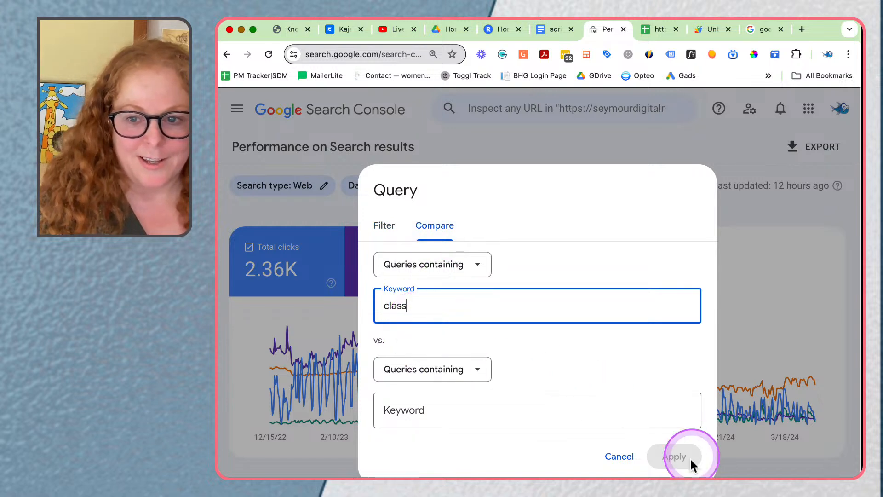
Step: Enter "course" as the second comparison keyword and apply the comparison of queries containing each term
{"action": "left_click", "coordinate": [384, 225]}
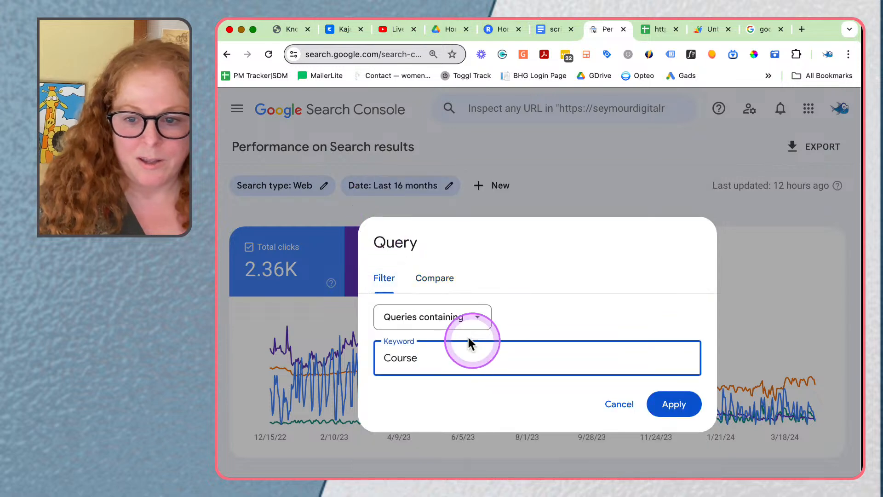
{"action": "left_click", "coordinate": [432, 278]}
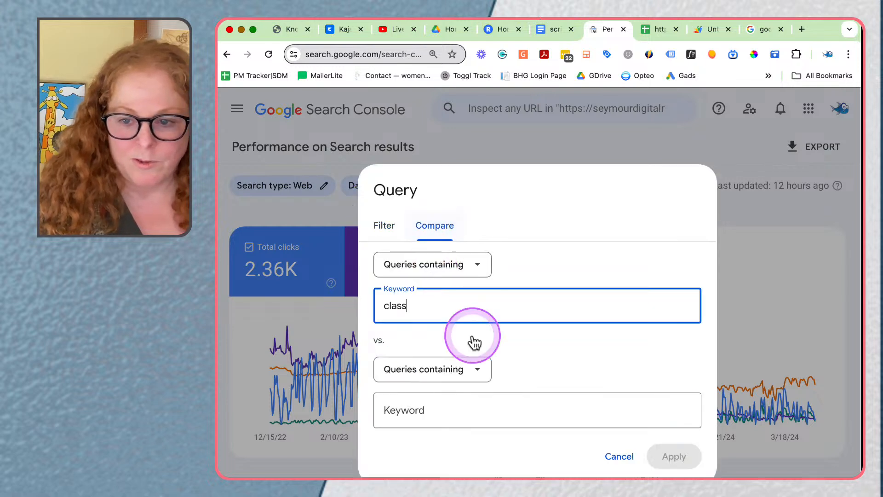
{"action": "left_click", "coordinate": [461, 275]}
{"action": "left_click", "coordinate": [457, 293]}
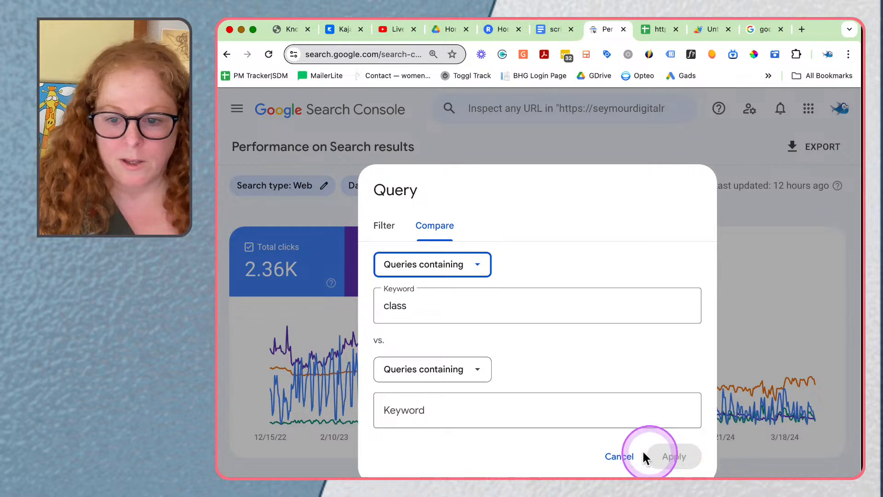
{"action": "left_click", "coordinate": [565, 418]}
{"action": "type", "text": "course"}
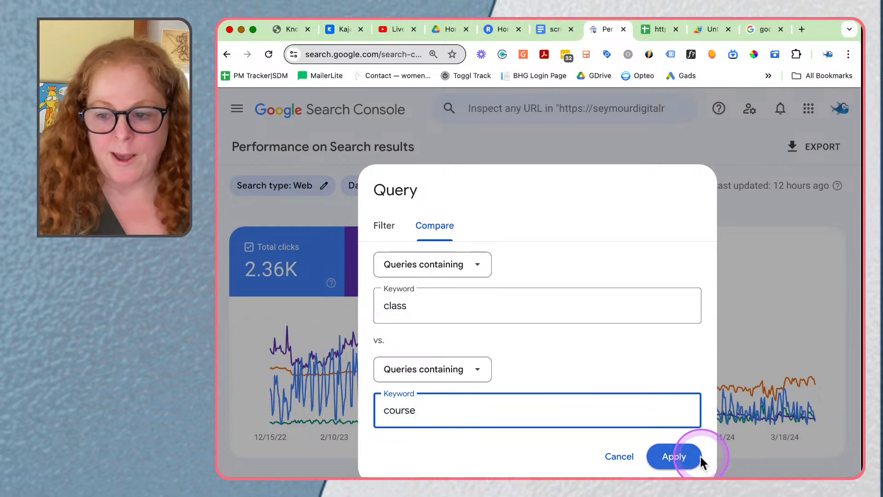
{"action": "left_click", "coordinate": [673, 460]}
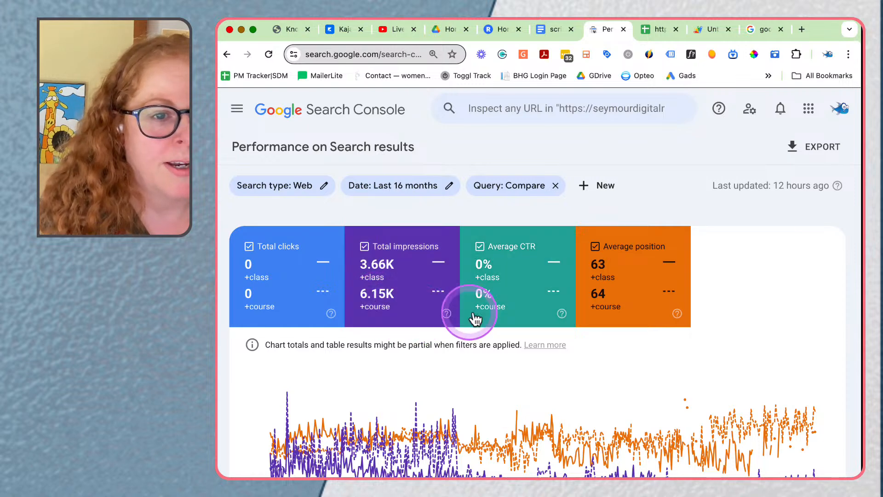
{"action": "scroll", "coordinate": [614, 276], "scroll_direction": "down", "scroll_amount": 1}
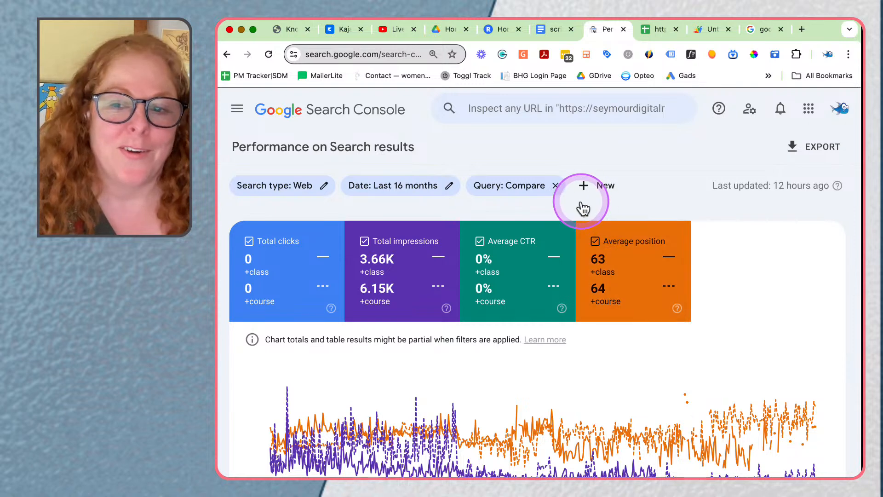
{"action": "left_click", "coordinate": [537, 192]}
{"action": "left_click", "coordinate": [482, 271]}
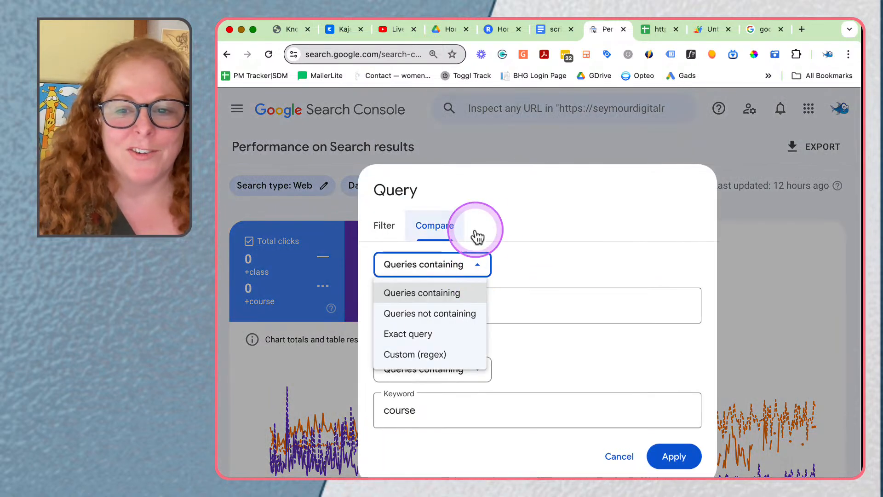
{"action": "left_click", "coordinate": [398, 230]}
{"action": "left_click", "coordinate": [398, 231]}
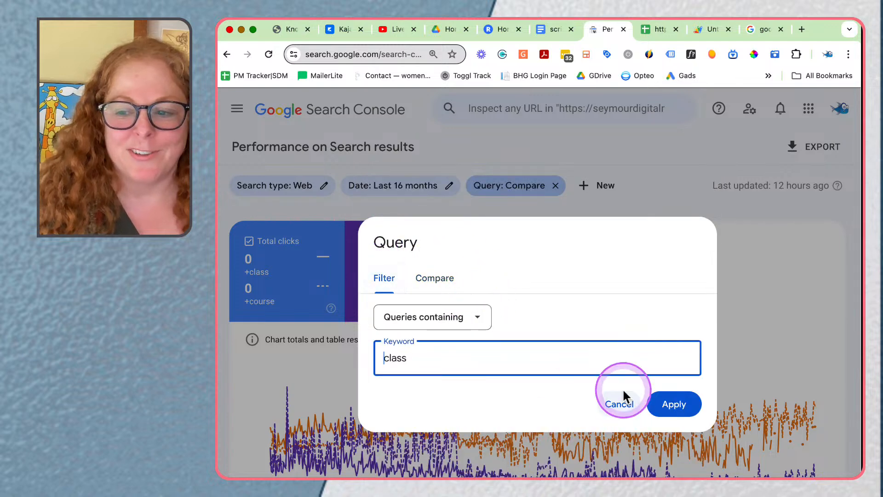
{"action": "left_click", "coordinate": [617, 405]}
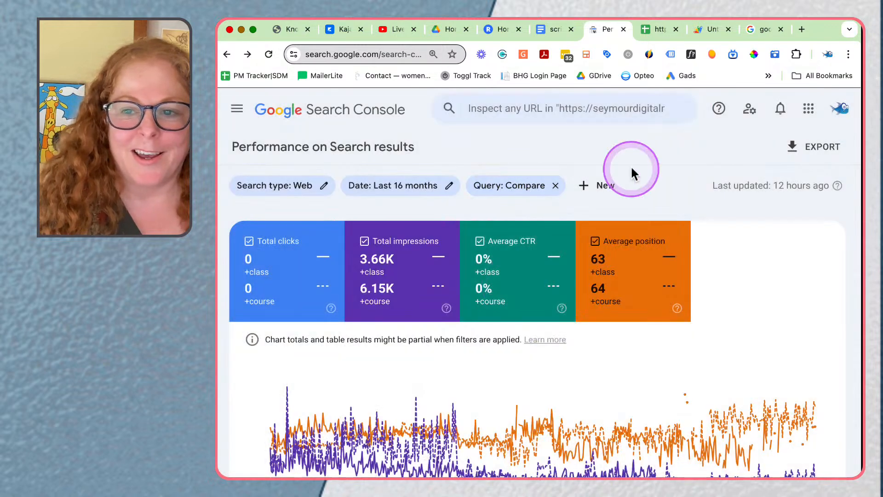
Step: Remove the query comparison and filter the report to queries containing "how"
{"action": "left_click", "coordinate": [556, 185]}
{"action": "left_click", "coordinate": [499, 188]}
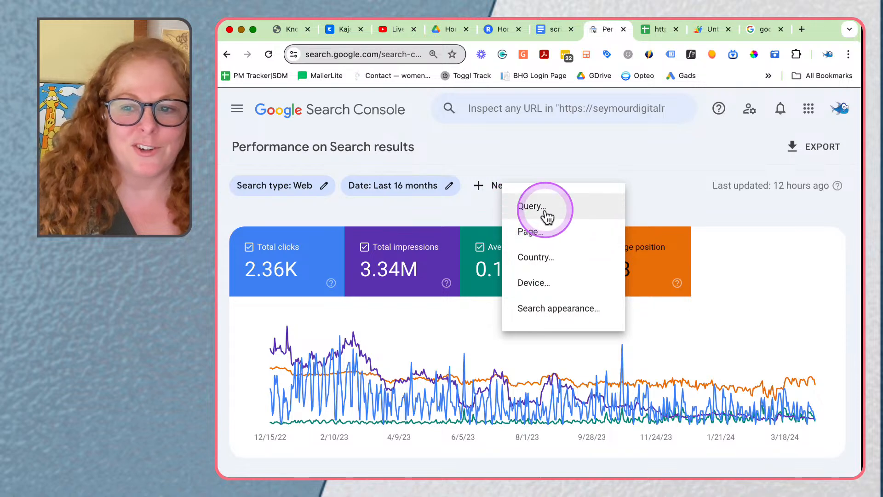
{"action": "left_click", "coordinate": [517, 216]}
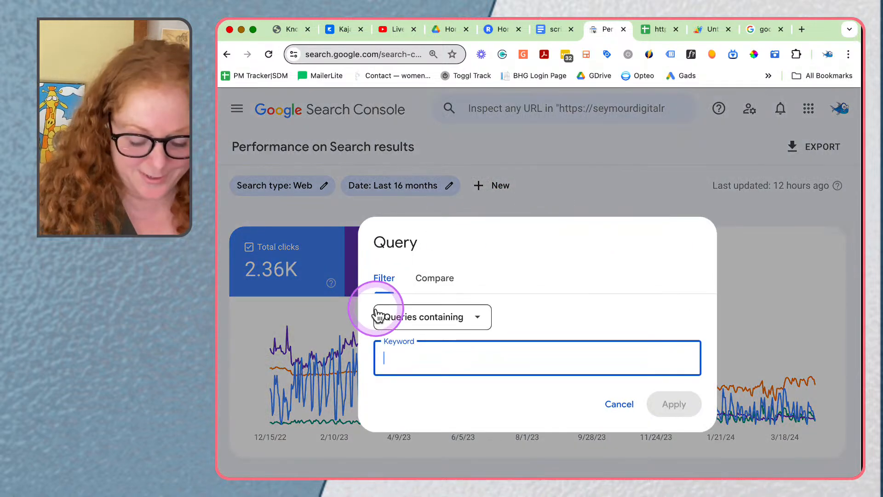
{"action": "type", "text": "how"}
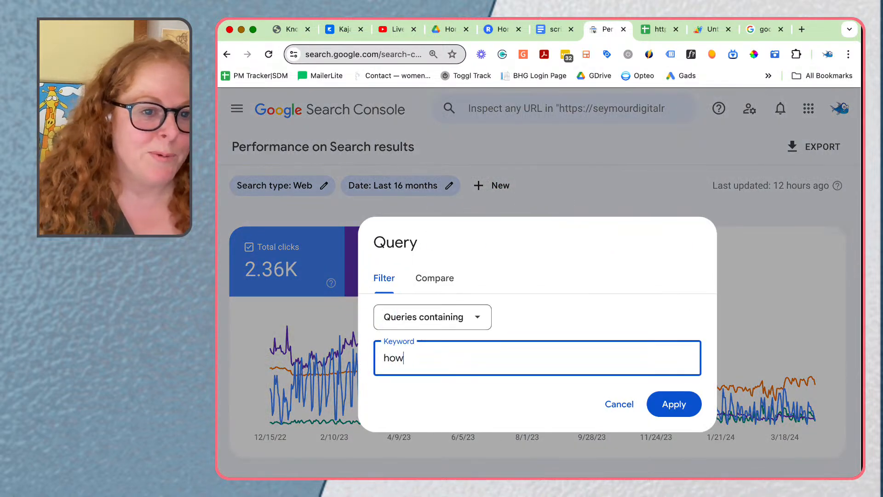
{"action": "left_click", "coordinate": [674, 404]}
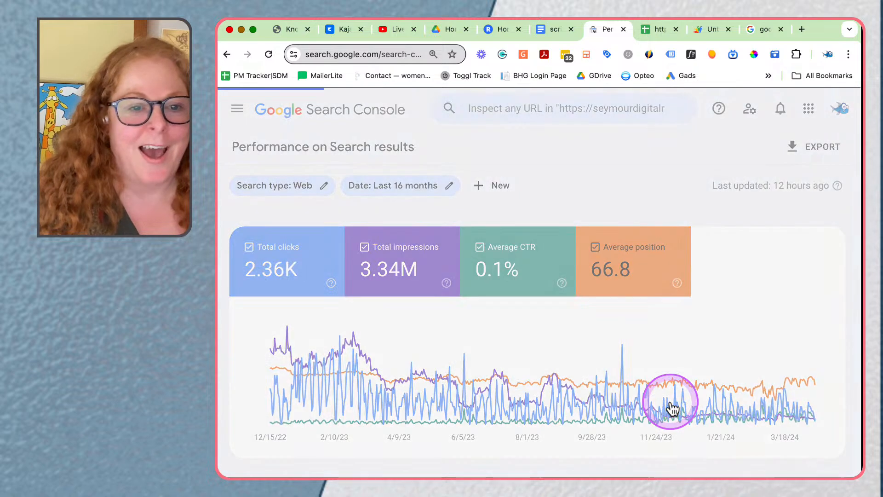
{"action": "scroll", "coordinate": [565, 435], "scroll_direction": "down", "scroll_amount": 3}
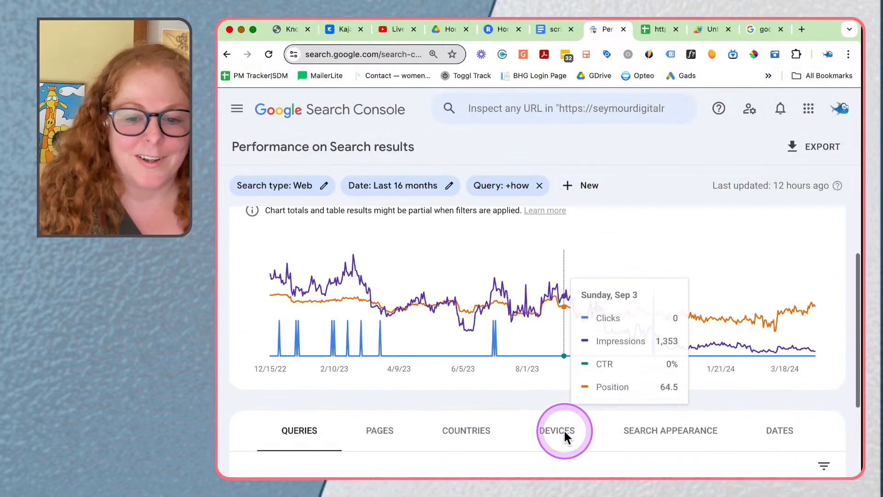
Step: Examine the list of queries containing "how" along with their clicks, impressions and positions, and highlight "how to know keyword ranking"
{"action": "scroll", "coordinate": [428, 438], "scroll_direction": "down", "scroll_amount": 8}
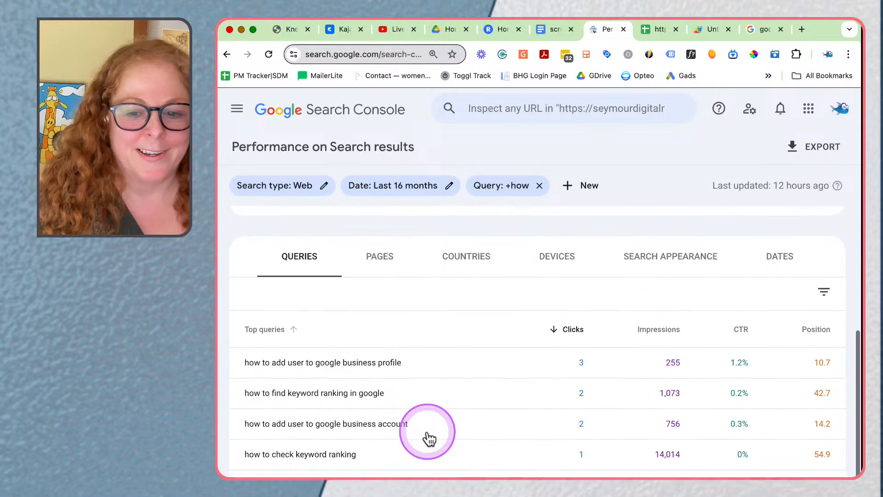
{"action": "scroll", "coordinate": [428, 437], "scroll_direction": "down", "scroll_amount": 5}
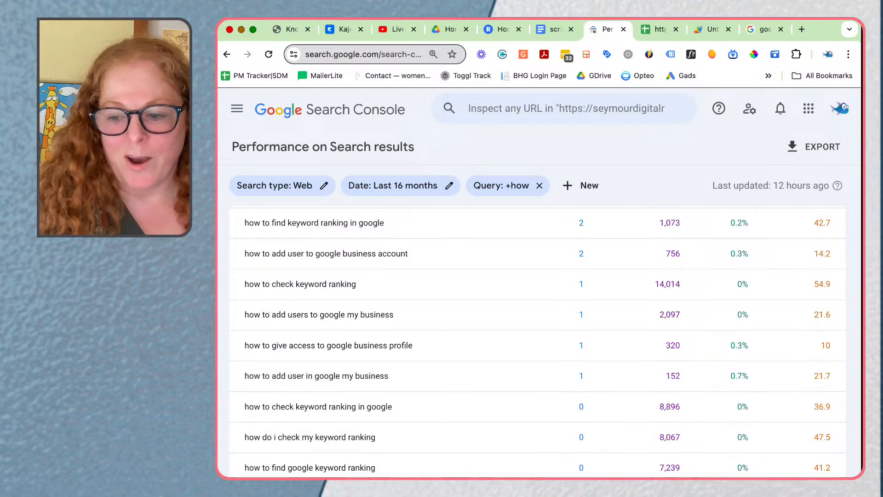
{"action": "left_click", "coordinate": [691, 483]}
{"action": "left_click", "coordinate": [550, 424]}
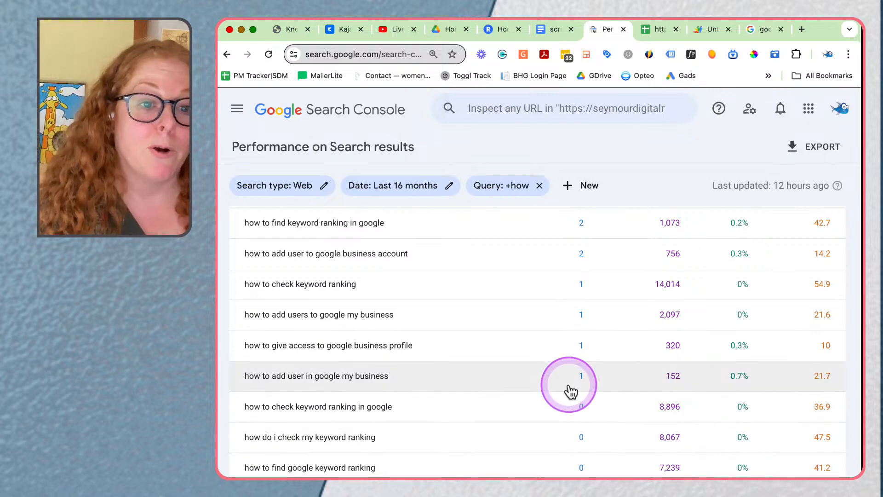
{"action": "scroll", "coordinate": [571, 391], "scroll_direction": "down", "scroll_amount": 2}
{"action": "scroll", "coordinate": [571, 392], "scroll_direction": "down", "scroll_amount": 7}
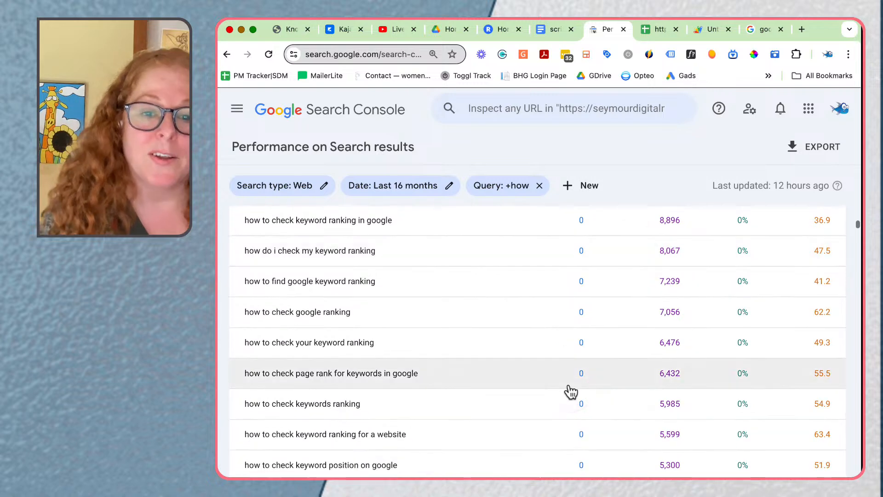
{"action": "scroll", "coordinate": [571, 392], "scroll_direction": "down", "scroll_amount": 1}
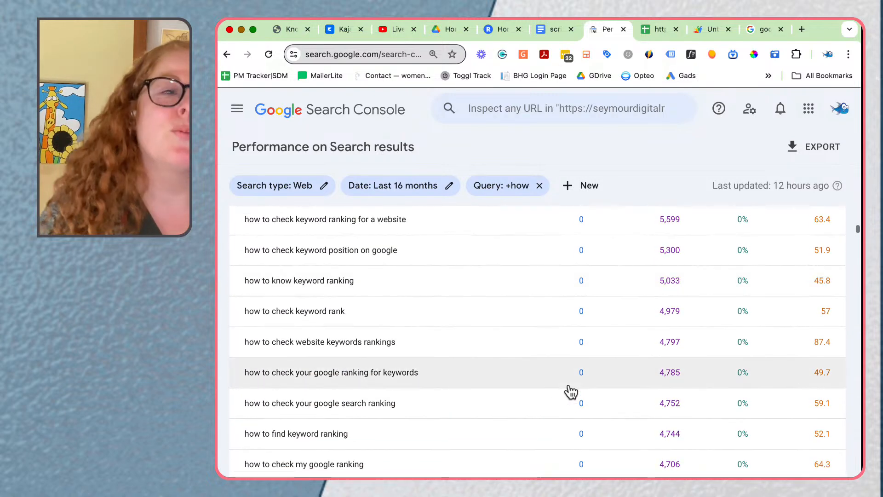
{"action": "scroll", "coordinate": [571, 392], "scroll_direction": "down", "scroll_amount": 4}
{"action": "scroll", "coordinate": [571, 391], "scroll_direction": "up", "scroll_amount": 4}
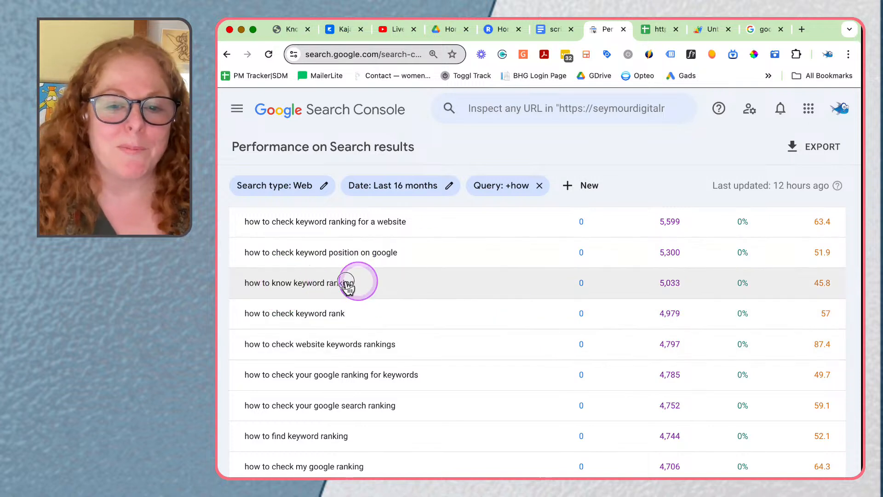
{"action": "mouse_move", "coordinate": [354, 284]}
{"action": "left_mouse_down"}
{"action": "mouse_move", "coordinate": [222, 280]}
{"action": "mouse_move", "coordinate": [245, 287]}
{"action": "left_mouse_up"}
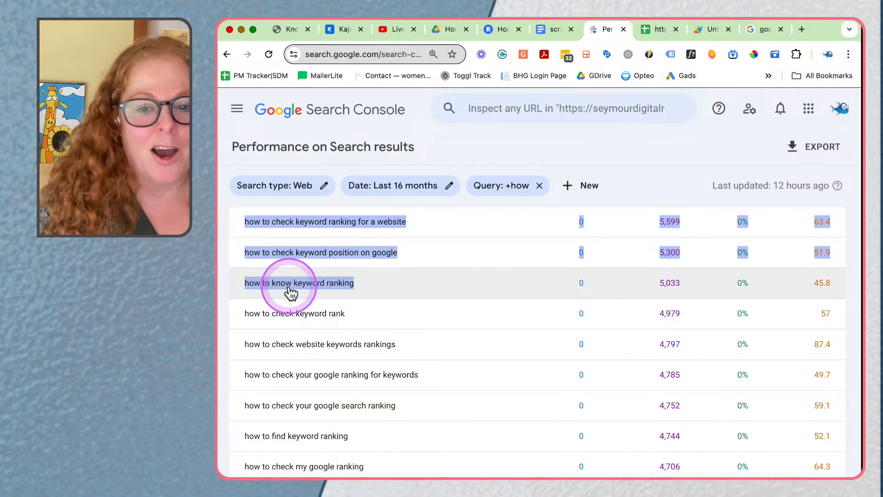
Step: Show the pages that appear for the "how" queries and examine their clicks, impressions and positions alongside the performance chart
{"action": "scroll", "coordinate": [390, 284], "scroll_direction": "up", "scroll_amount": 5}
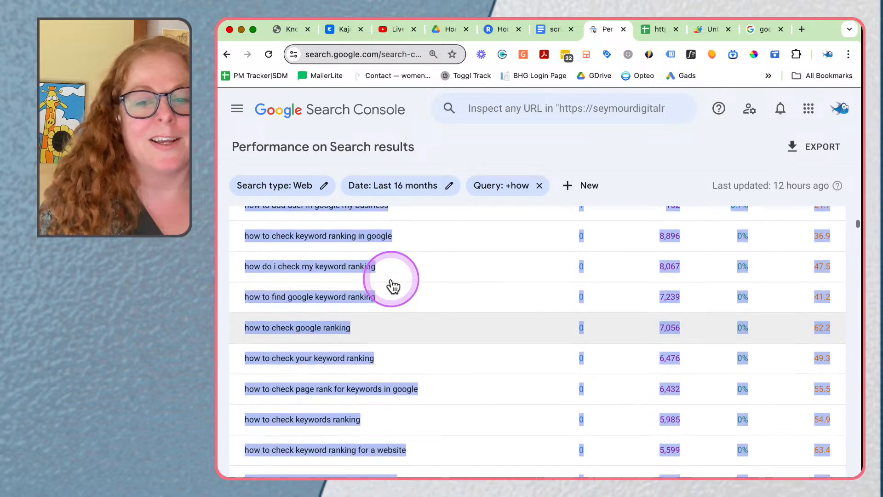
{"action": "scroll", "coordinate": [391, 284], "scroll_direction": "up", "scroll_amount": 10}
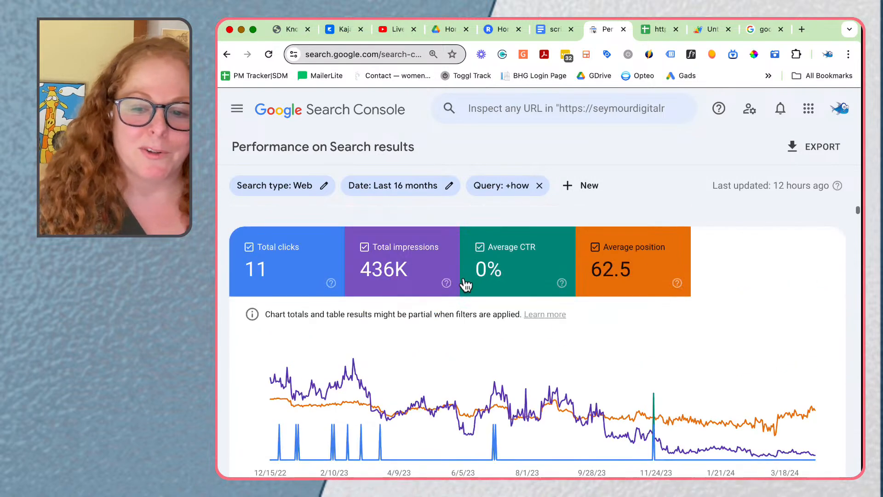
{"action": "scroll", "coordinate": [456, 322], "scroll_direction": "down", "scroll_amount": 3}
{"action": "scroll", "coordinate": [414, 391], "scroll_direction": "down", "scroll_amount": 2}
{"action": "left_click", "coordinate": [379, 363]}
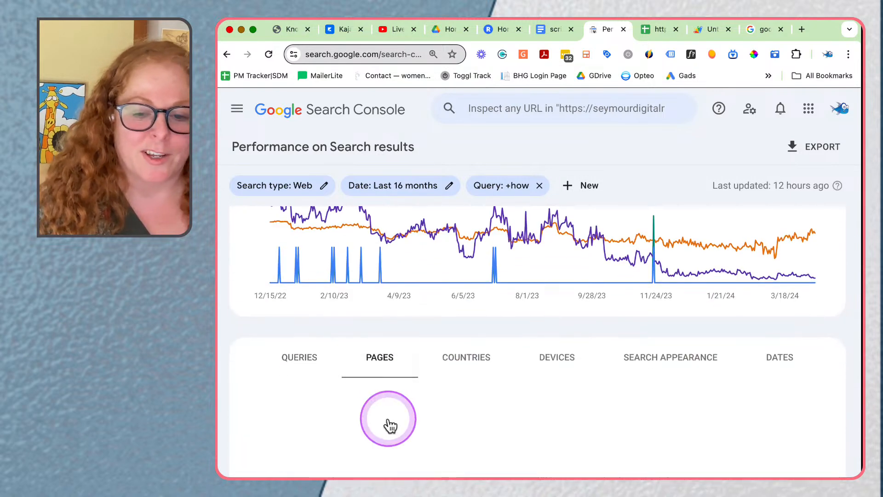
{"action": "scroll", "coordinate": [388, 422], "scroll_direction": "down", "scroll_amount": 2}
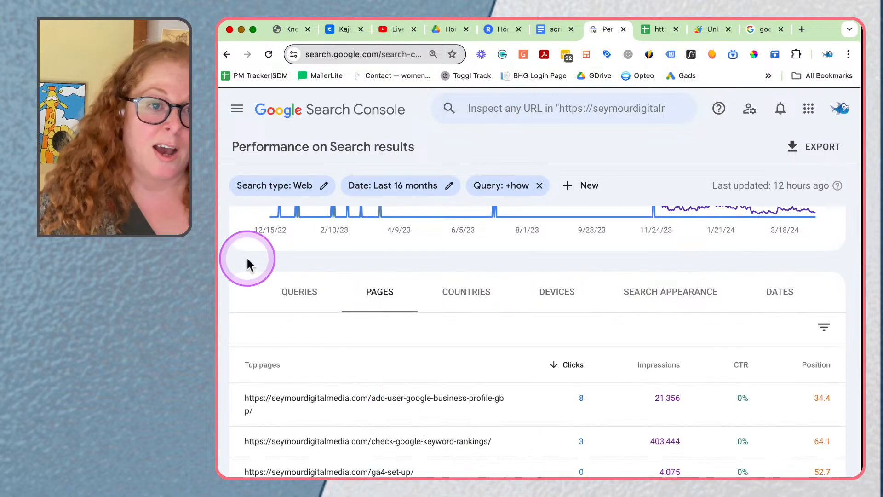
{"action": "scroll", "coordinate": [309, 346], "scroll_direction": "down", "scroll_amount": 3}
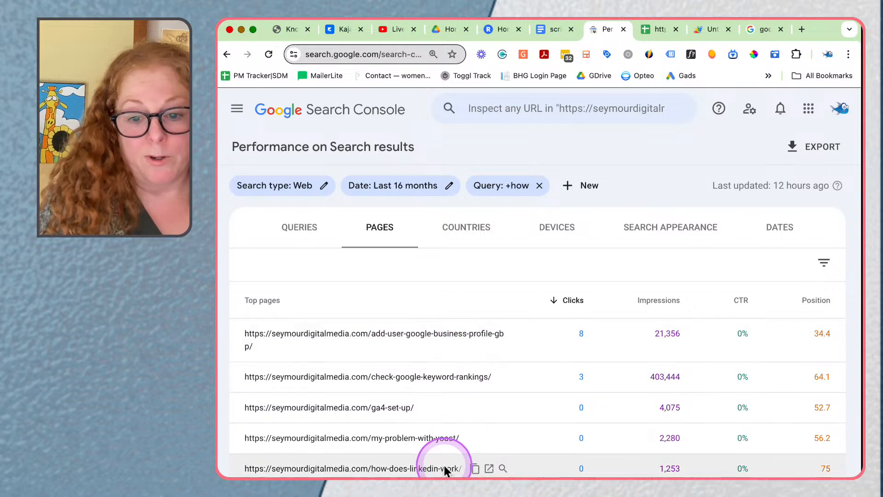
{"action": "scroll", "coordinate": [444, 466], "scroll_direction": "down", "scroll_amount": 3}
{"action": "scroll", "coordinate": [444, 466], "scroll_direction": "up", "scroll_amount": 10}
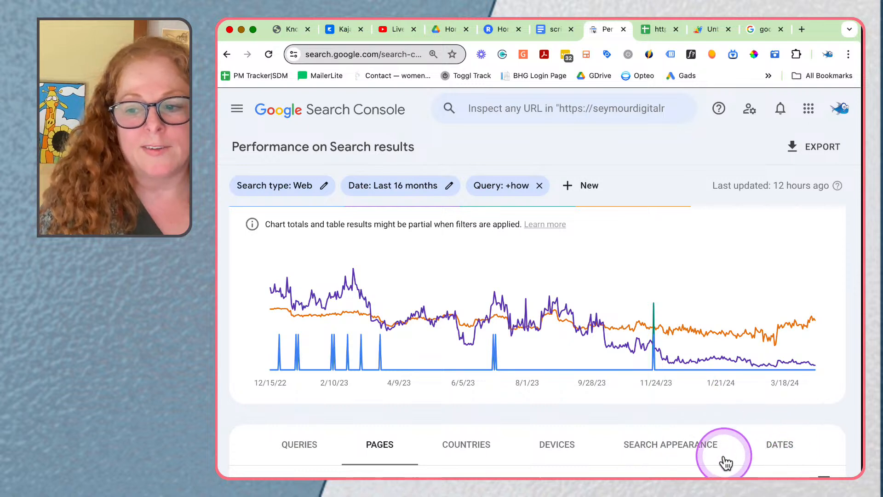
{"action": "scroll", "coordinate": [699, 455], "scroll_direction": "up", "scroll_amount": 1}
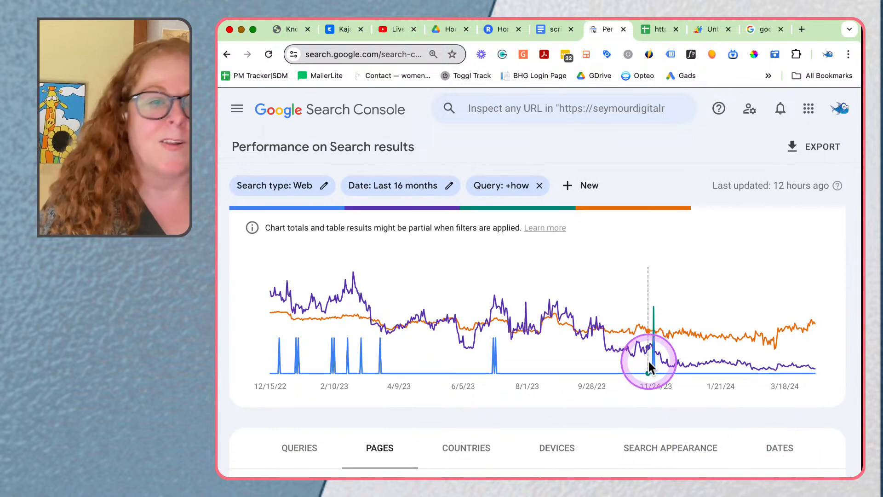
{"action": "mouse_move", "coordinate": [650, 368]}
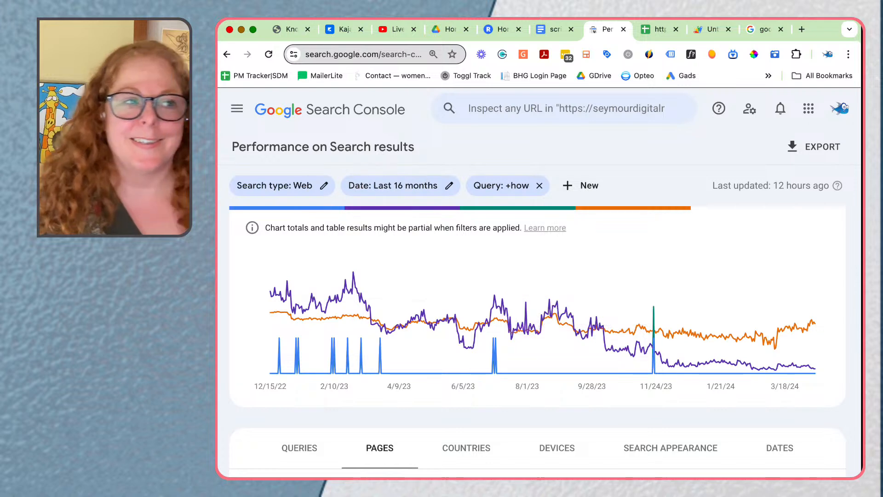